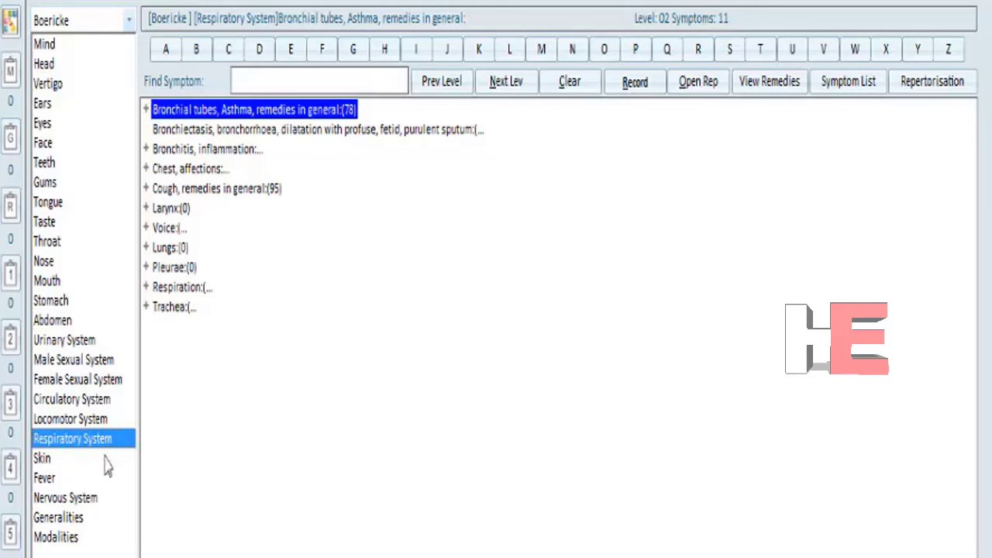
View the remedies for Respiration, Arrested (apnoea), Falling asleep, on, select Grin among them, and close the remedy list.
{"action": "left_click", "coordinate": [160, 292]}
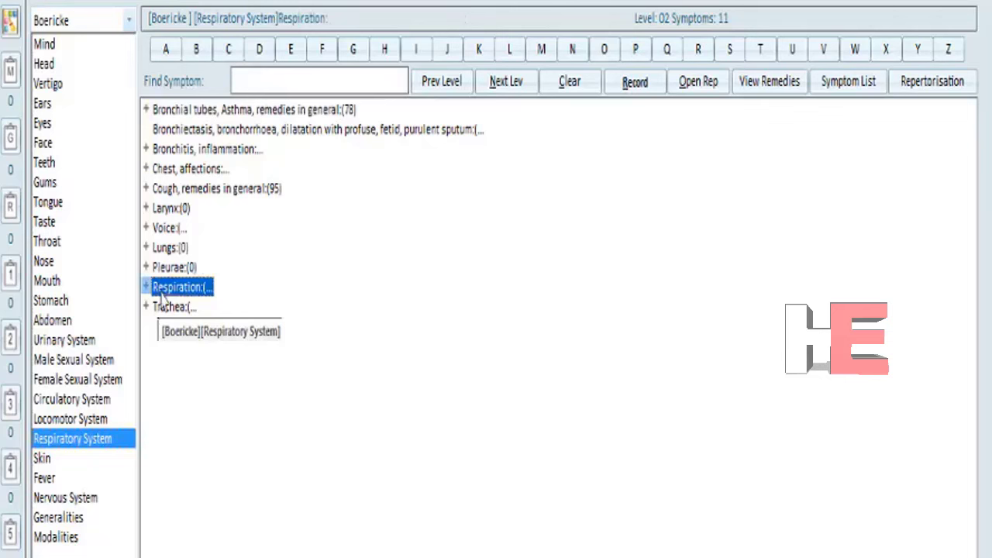
{"action": "left_click", "coordinate": [508, 85]}
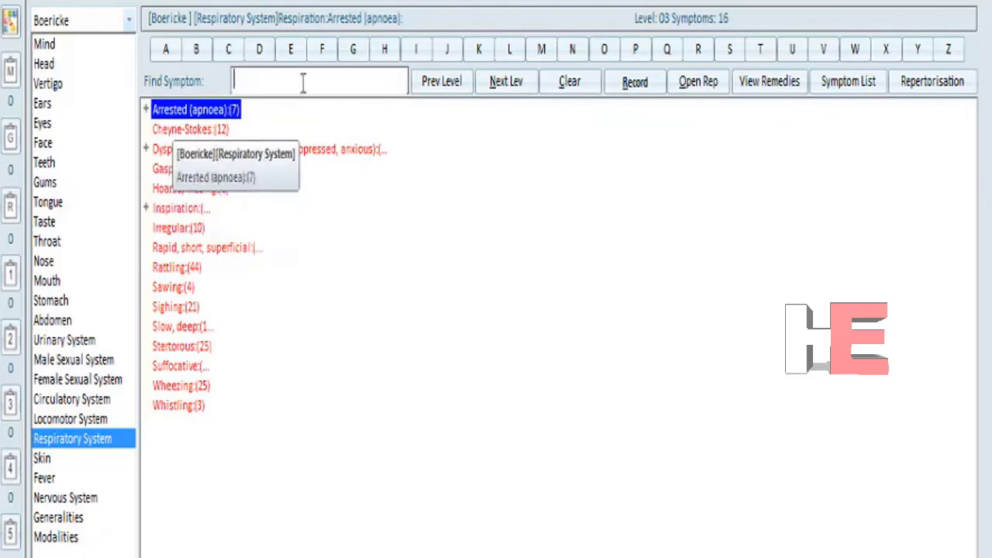
{"action": "left_click", "coordinate": [513, 88]}
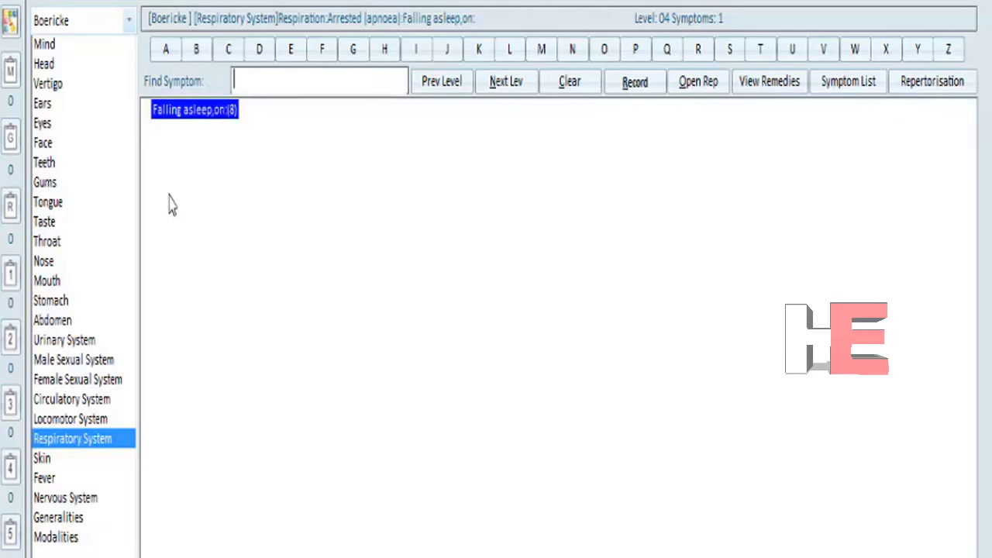
{"action": "left_click", "coordinate": [758, 84]}
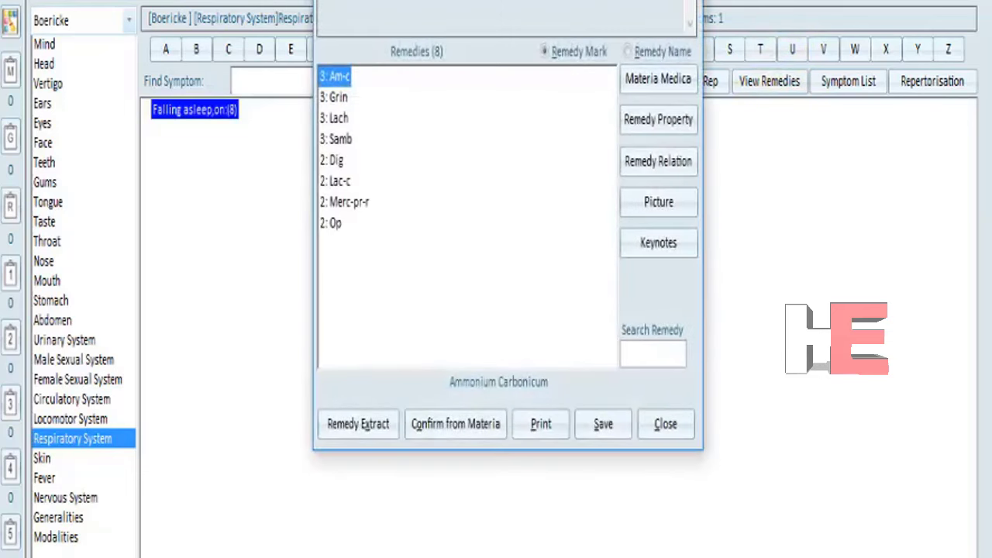
{"action": "left_click", "coordinate": [338, 98]}
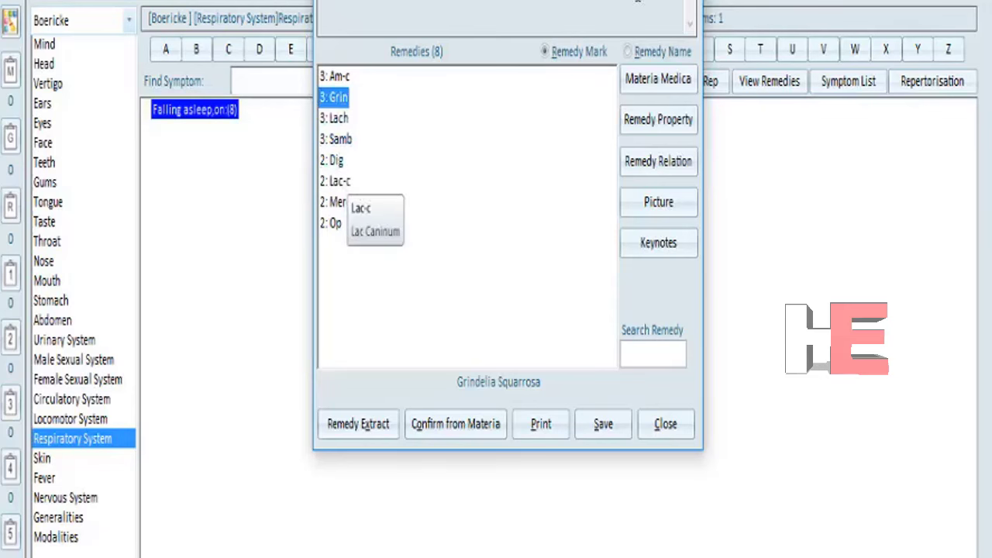
{"action": "key", "text": "Escape"}
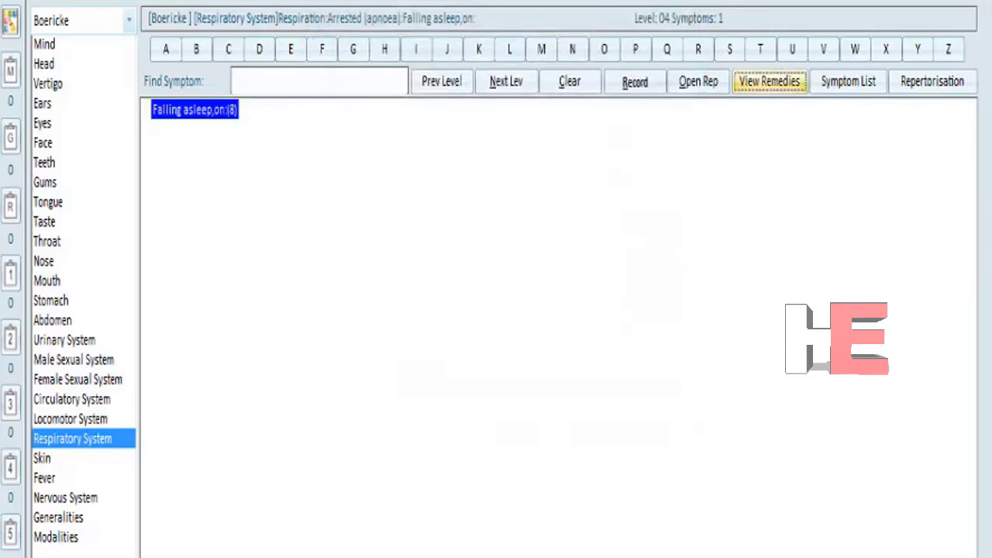
Go back to the Respiration symptoms and view the Cheyne-Stokes remedies, checking the full names of Grin, Morph and Spartin.
{"action": "mouse_move", "coordinate": [979, 543]}
{"action": "key", "text": "BackSpace"}
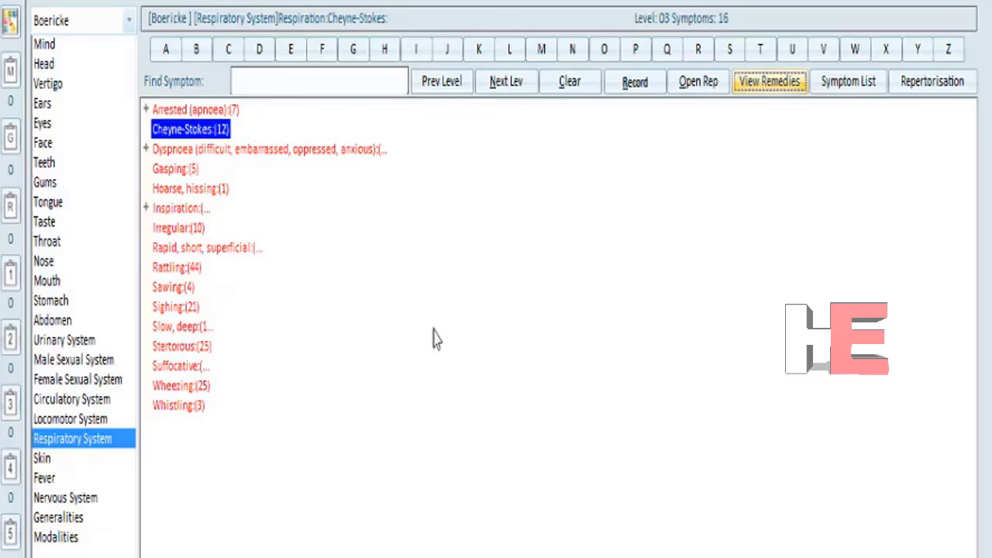
{"action": "left_click", "coordinate": [761, 82]}
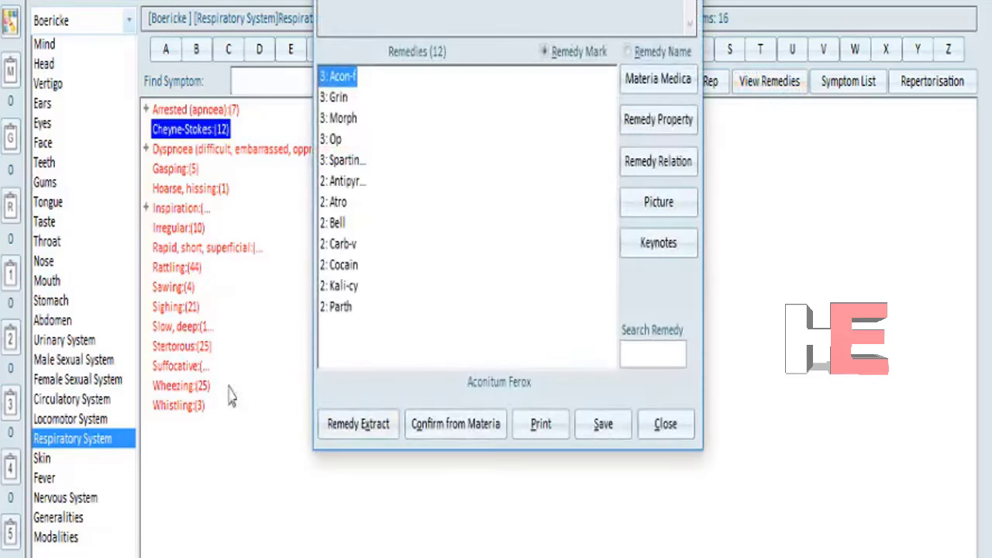
{"action": "left_click_drag", "start_coordinate": [335, 97], "coordinate": [355, 170]}
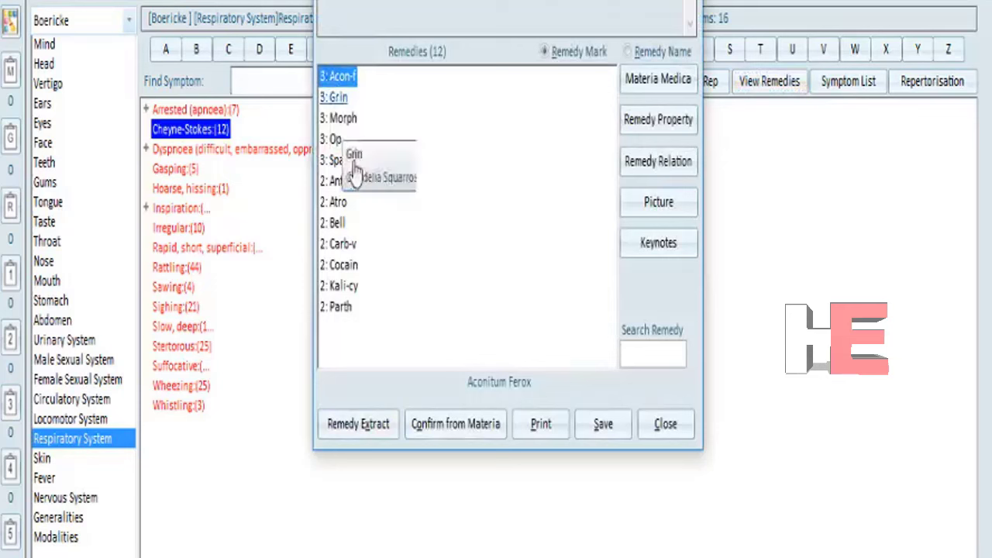
{"action": "left_click", "coordinate": [343, 100]}
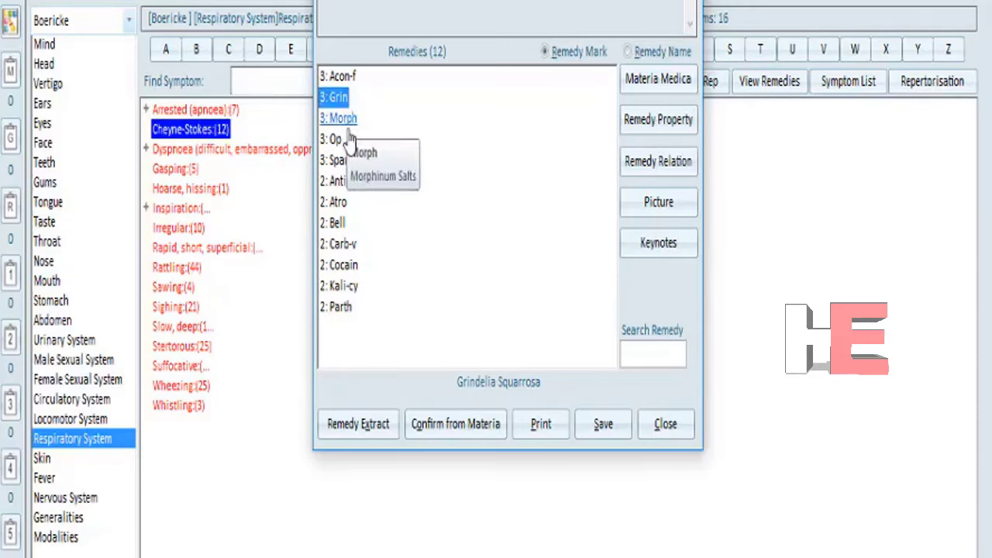
{"action": "left_click", "coordinate": [350, 126]}
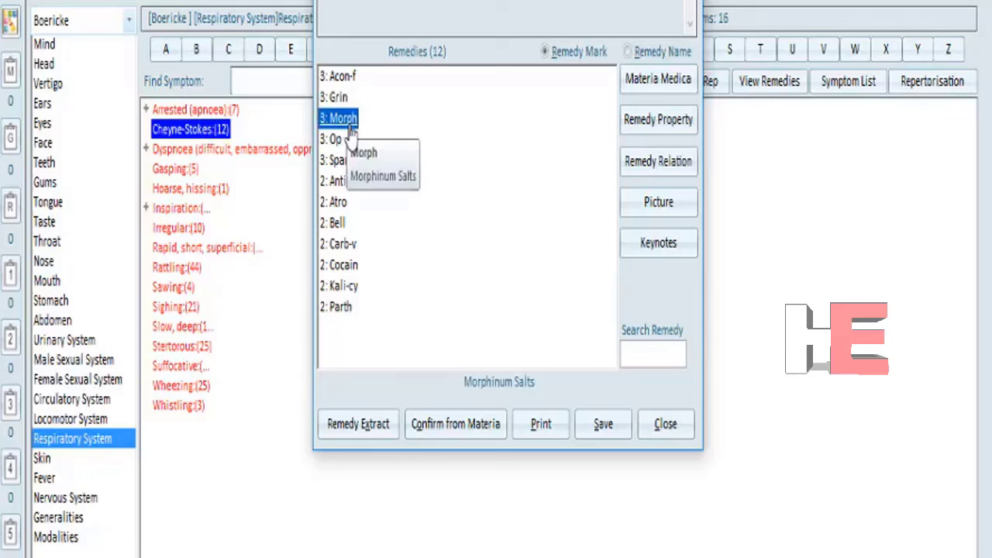
{"action": "left_click", "coordinate": [350, 159]}
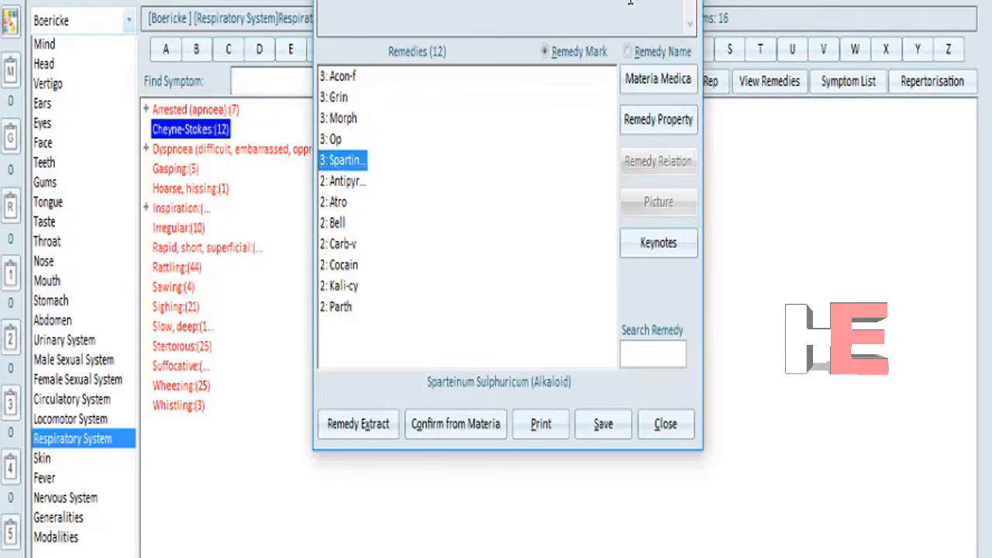
{"action": "key", "text": "Escape"}
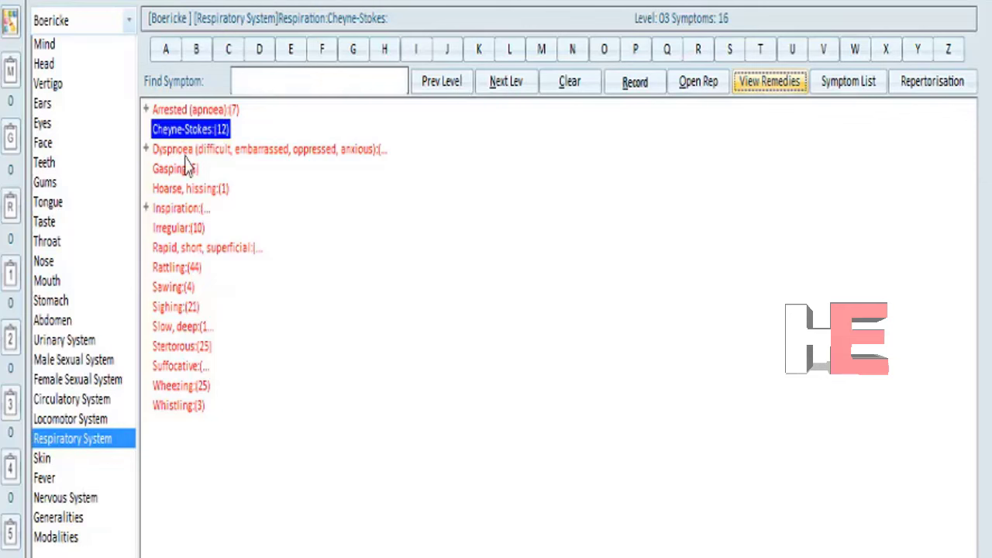
Go down into Dyspnoea, Aggravated and check the remedy for "Aged, alcoholics, athletics, in".
{"action": "left_click", "coordinate": [186, 152]}
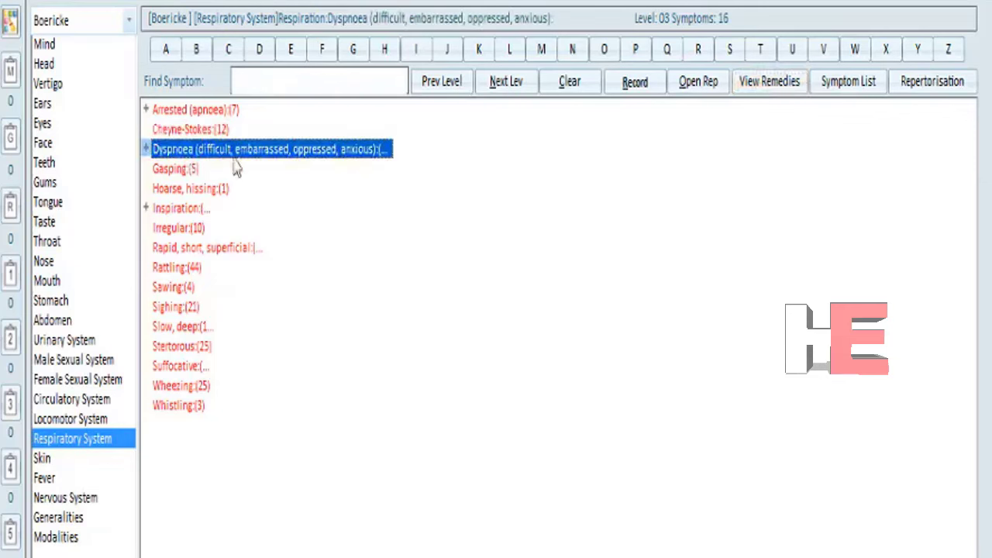
{"action": "left_click", "coordinate": [508, 82]}
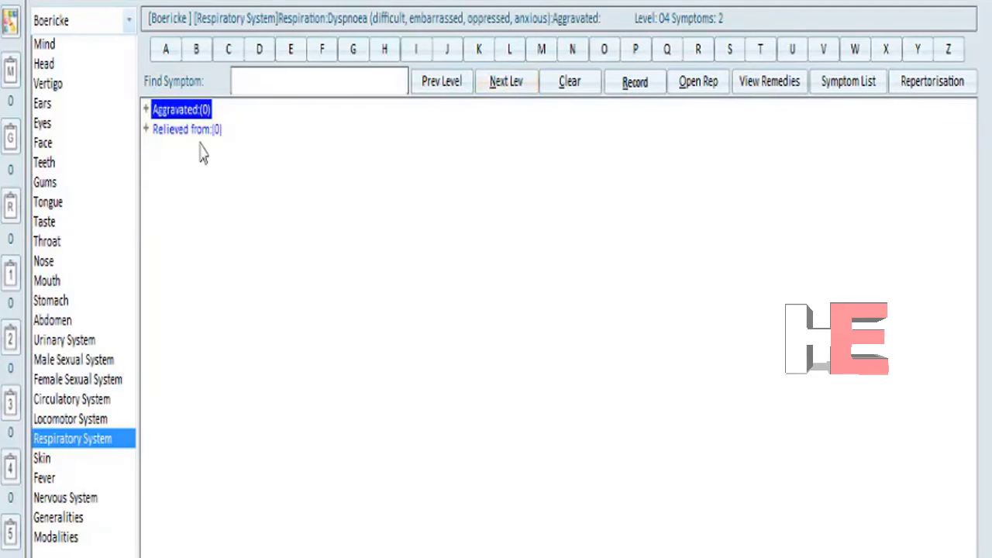
{"action": "left_click", "coordinate": [507, 84]}
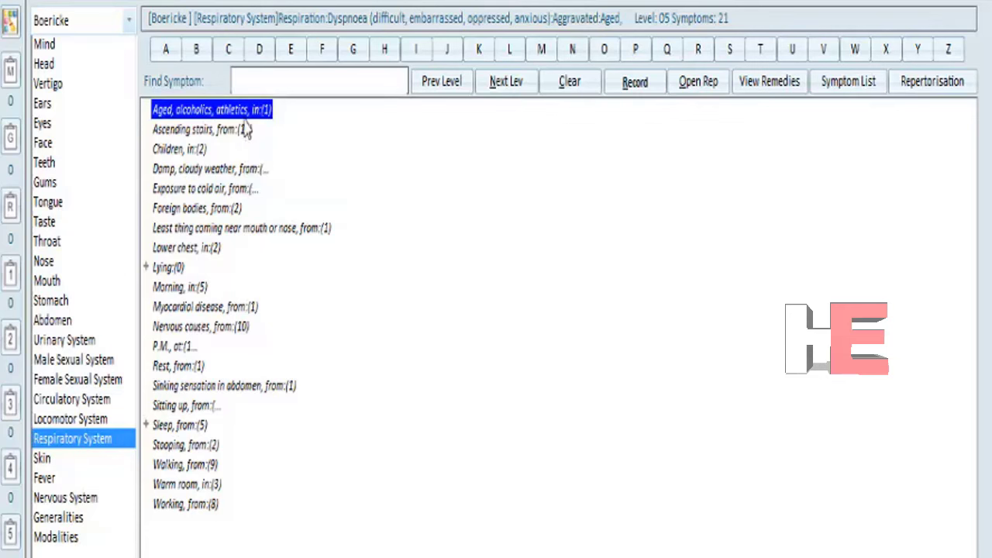
{"action": "left_click", "coordinate": [760, 81]}
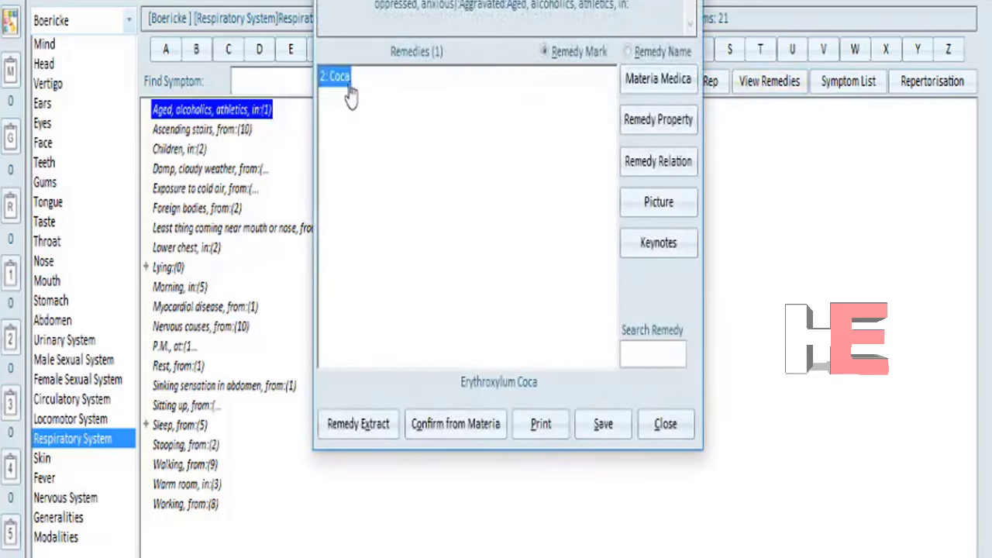
{"action": "left_click", "coordinate": [345, 90]}
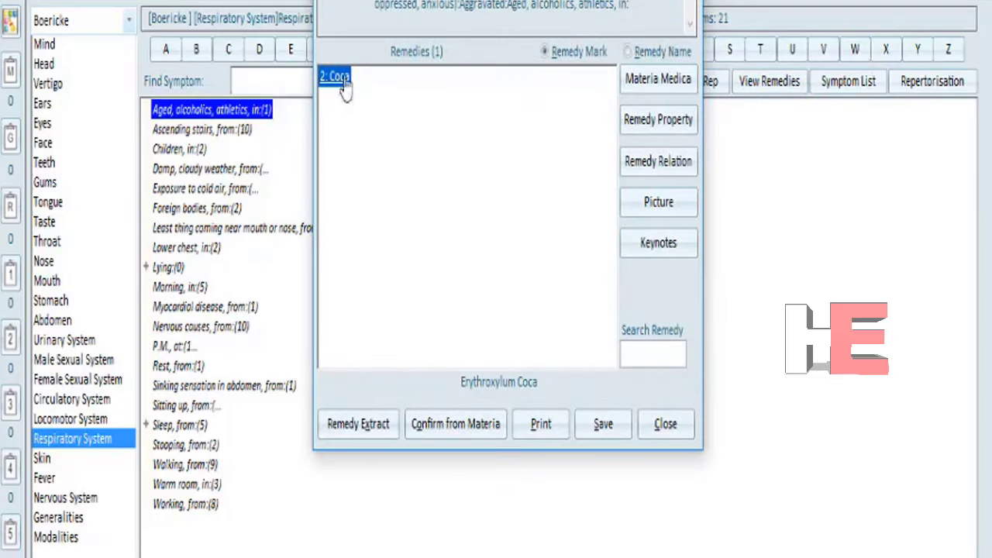
{"action": "key", "text": "Escape"}
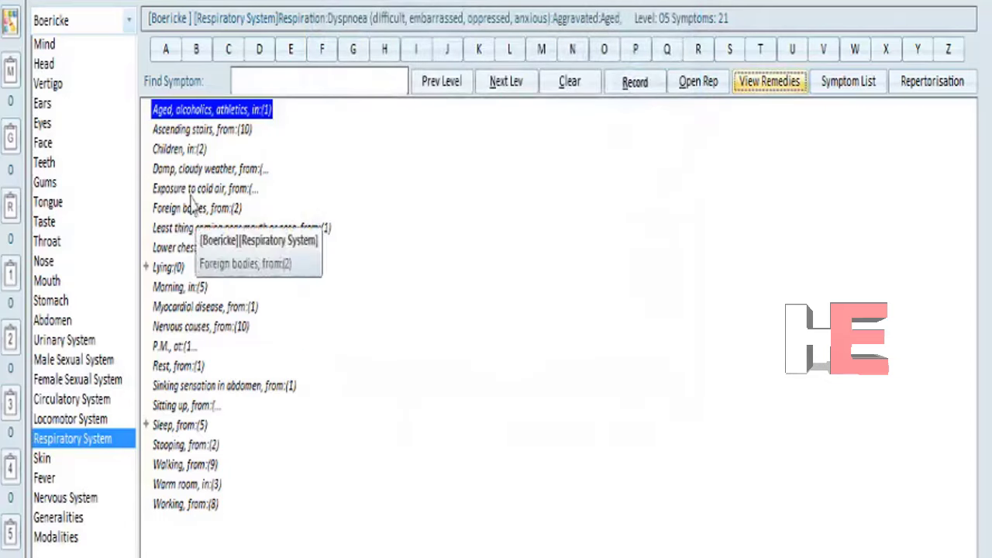
Step through the Ascending stairs and Children aggravations, and view the remedies for "Damp, cloudy weather, from".
{"action": "left_click", "coordinate": [213, 131]}
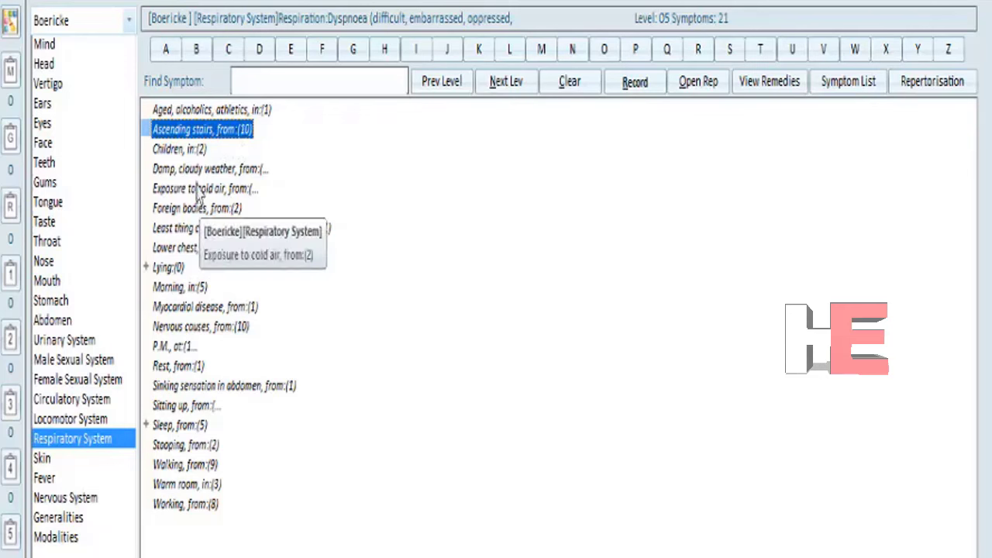
{"action": "left_click", "coordinate": [194, 151]}
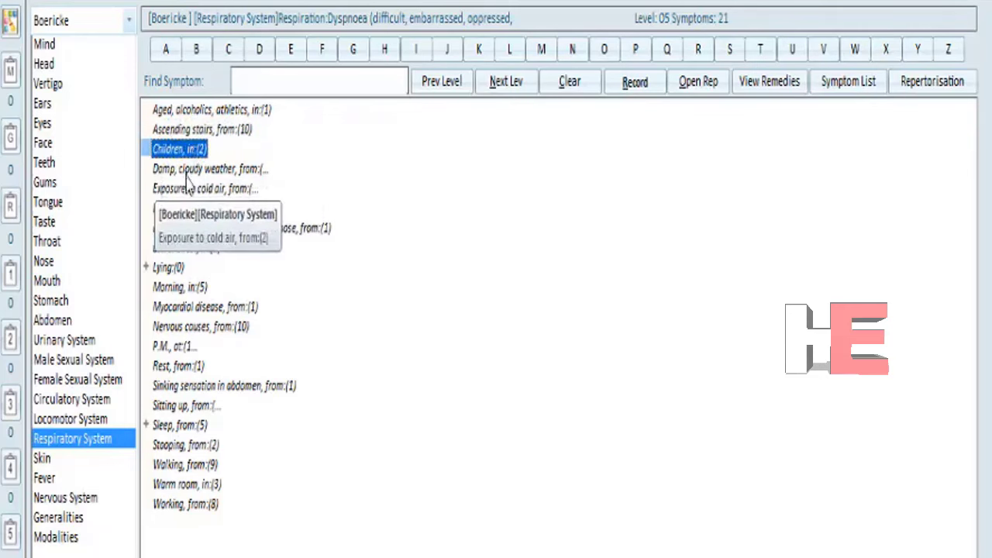
{"action": "left_click", "coordinate": [252, 173]}
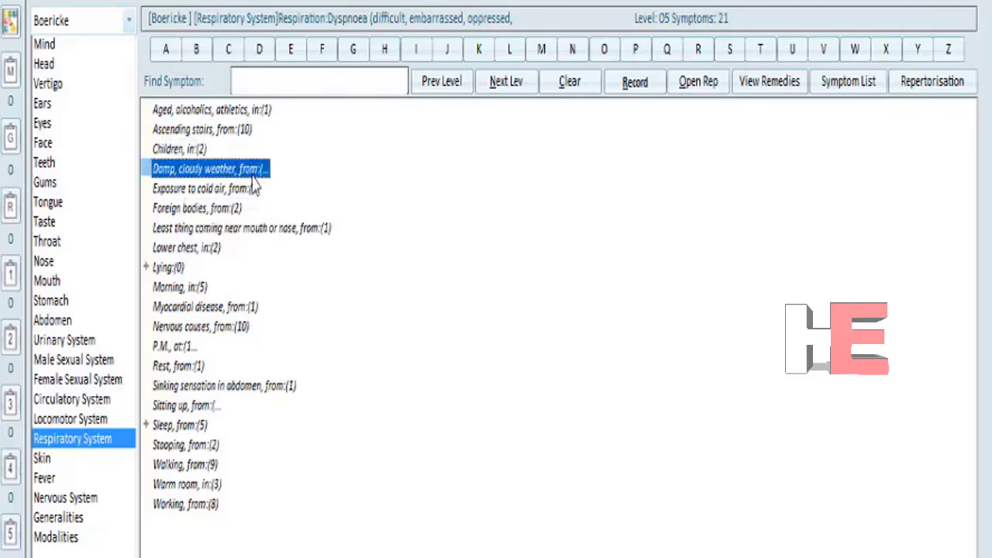
{"action": "left_click", "coordinate": [756, 84]}
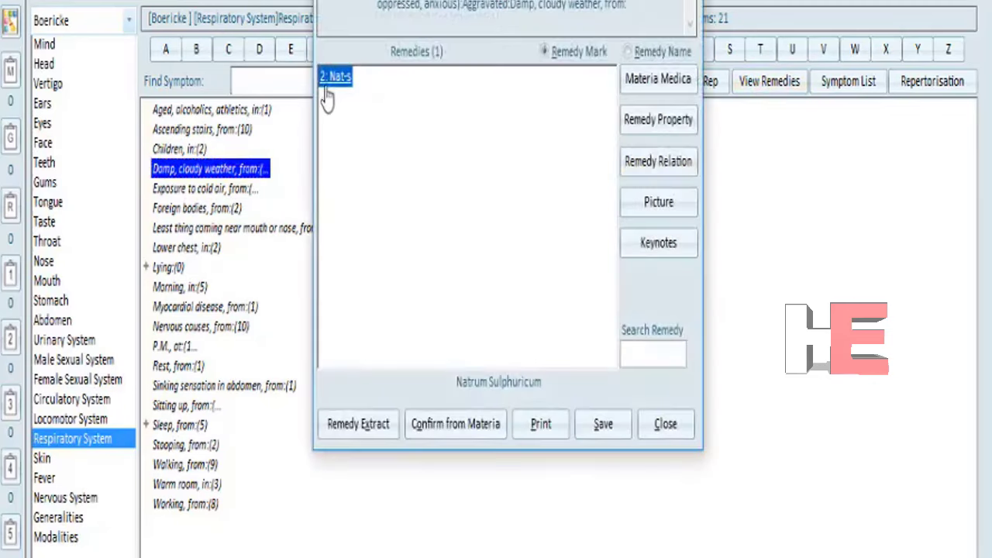
{"action": "key", "text": "Escape"}
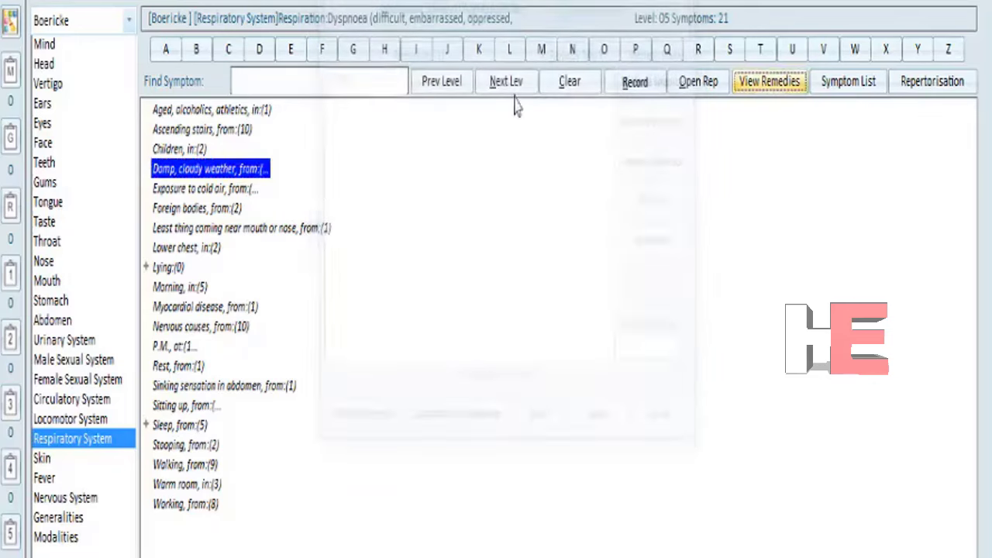
View the remedies for dyspnoea aggravated by exposure to cold air, checking the full names of Act-sp and Lob.
{"action": "left_click", "coordinate": [203, 198]}
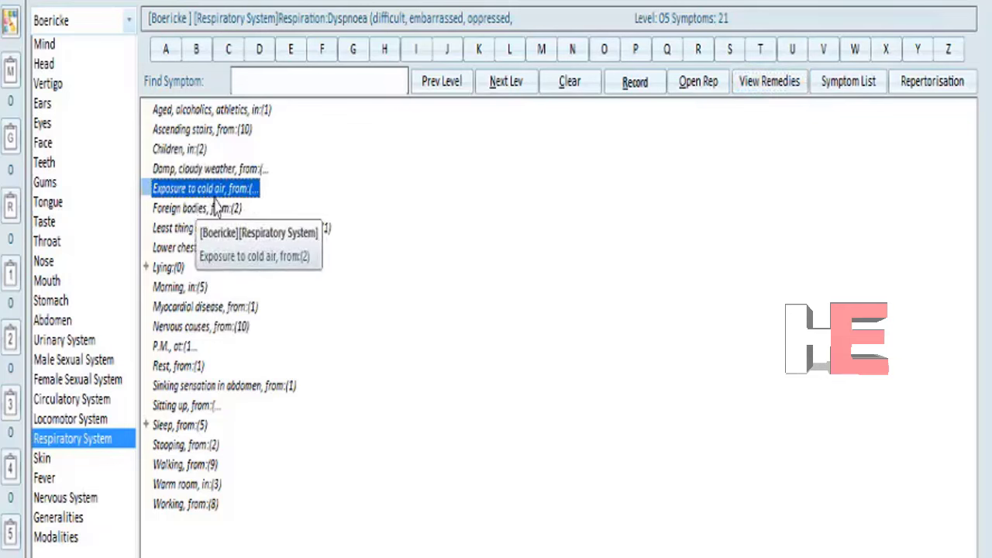
{"action": "left_click", "coordinate": [769, 82]}
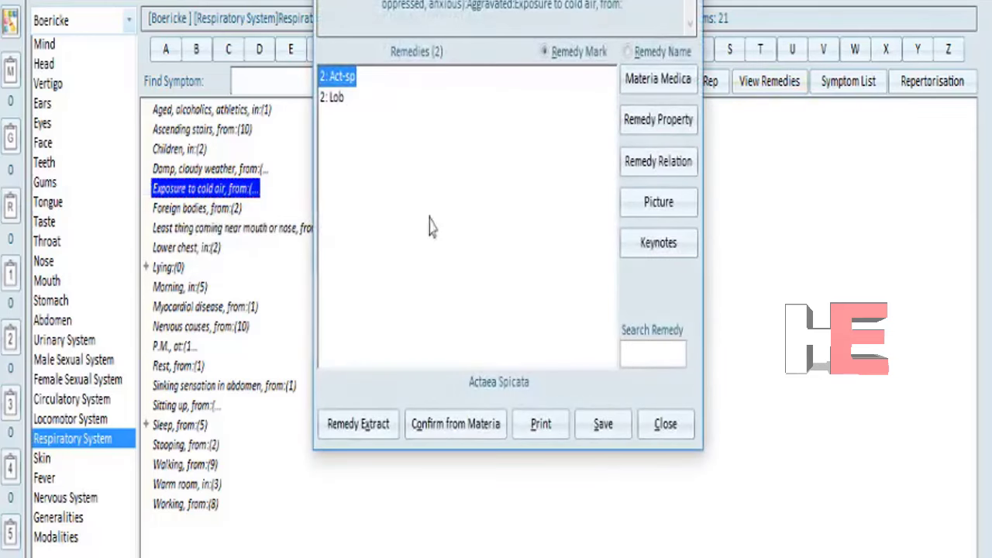
{"action": "left_click", "coordinate": [349, 77]}
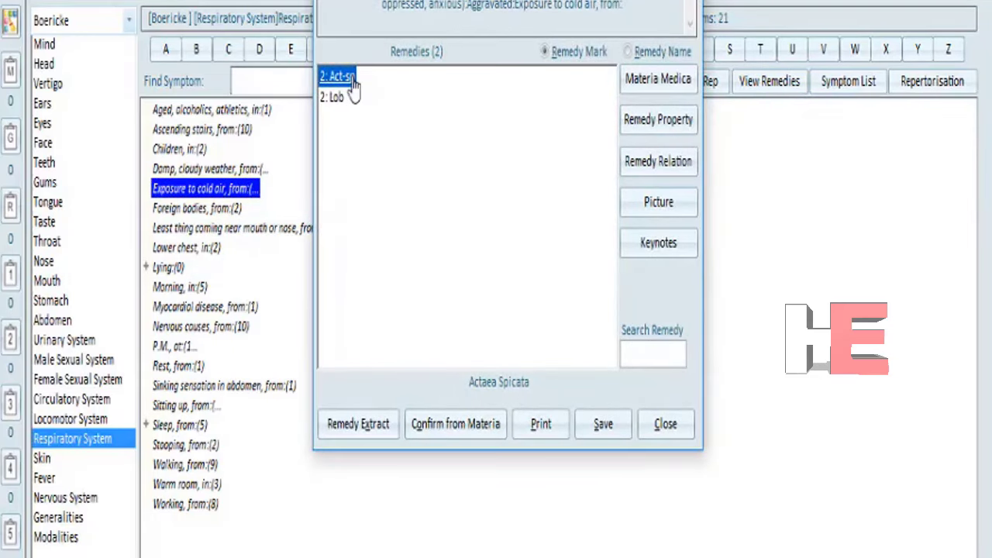
{"action": "left_click", "coordinate": [333, 98]}
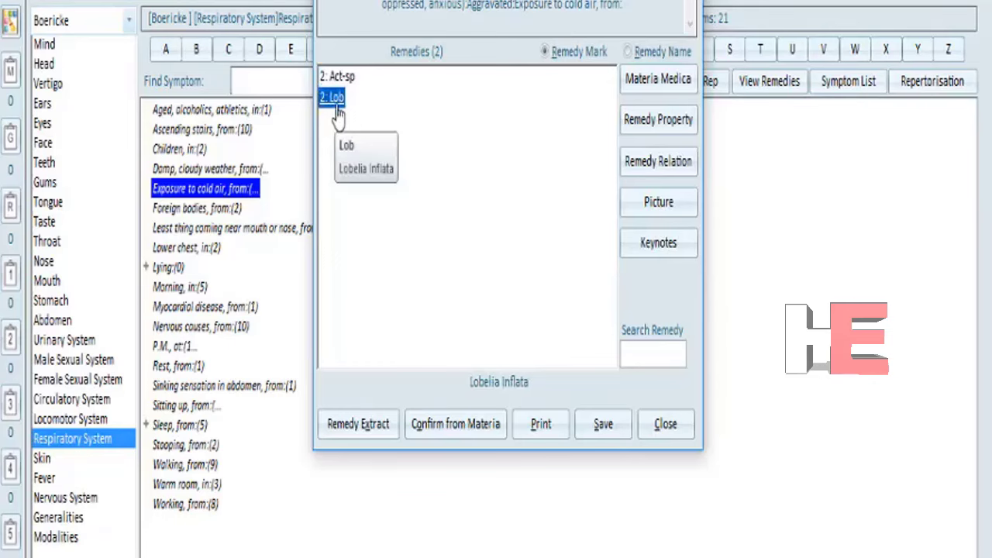
{"action": "key", "text": "Escape"}
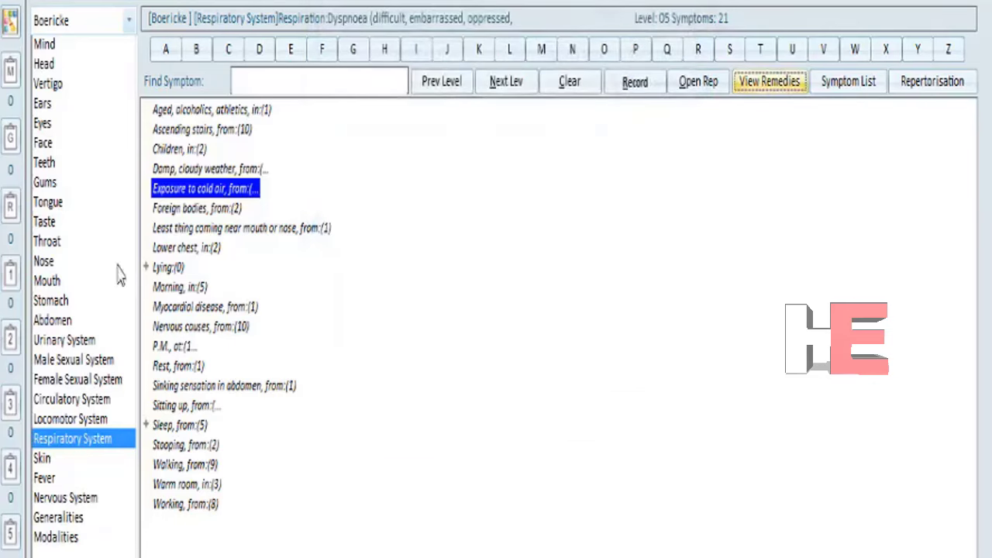
View the remedies for dyspnoea aggravated by foreign bodies and check the full name of Sil.
{"action": "left_click", "coordinate": [205, 211]}
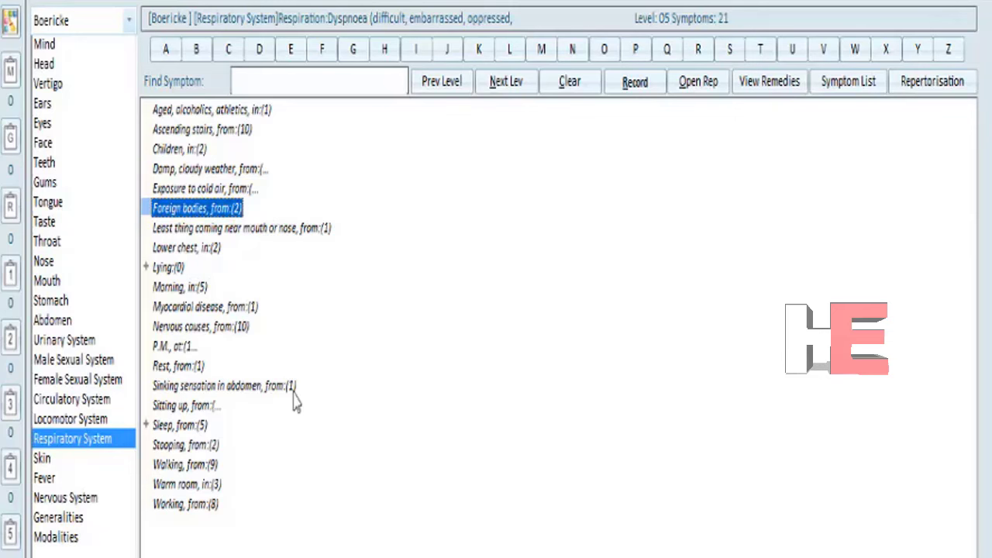
{"action": "left_click", "coordinate": [769, 81]}
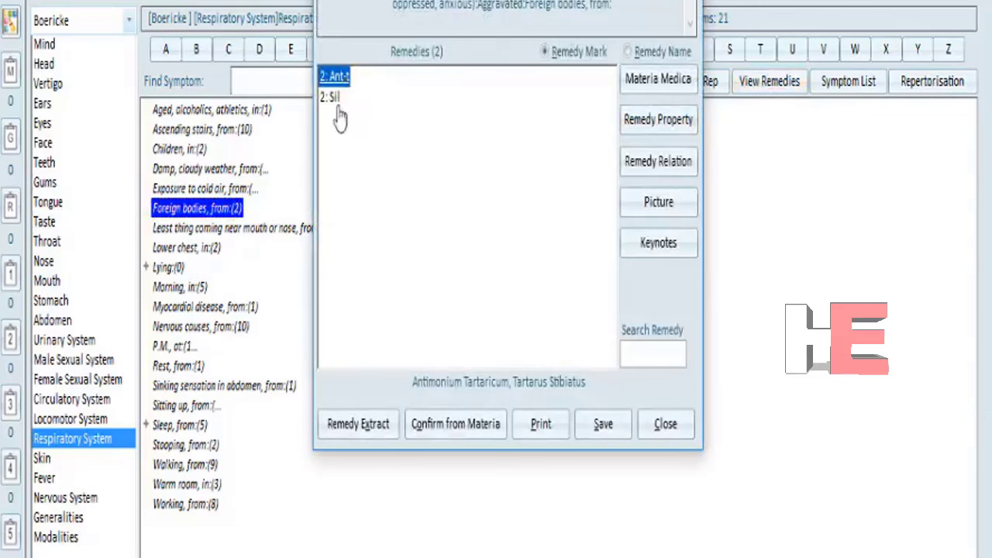
{"action": "left_click", "coordinate": [333, 99]}
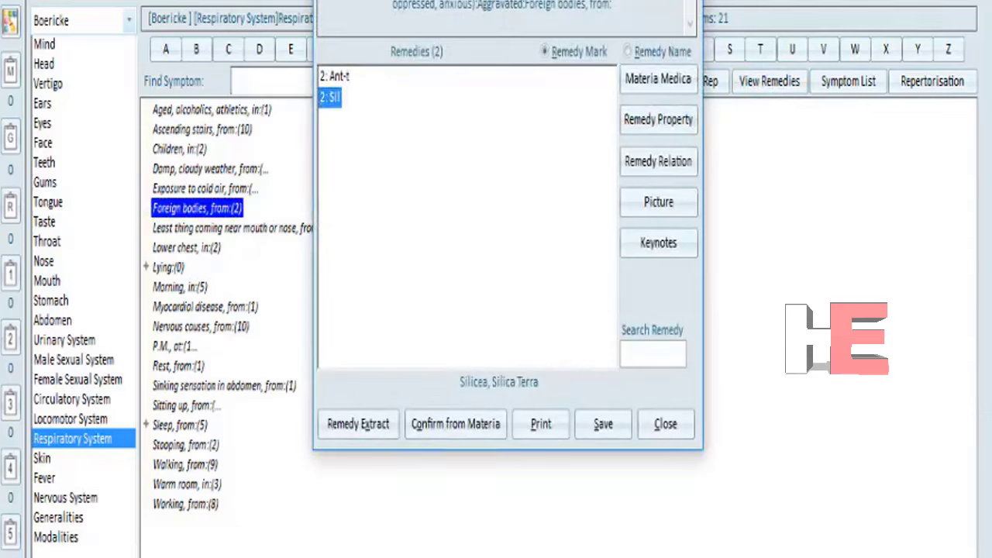
{"action": "key", "text": "Escape"}
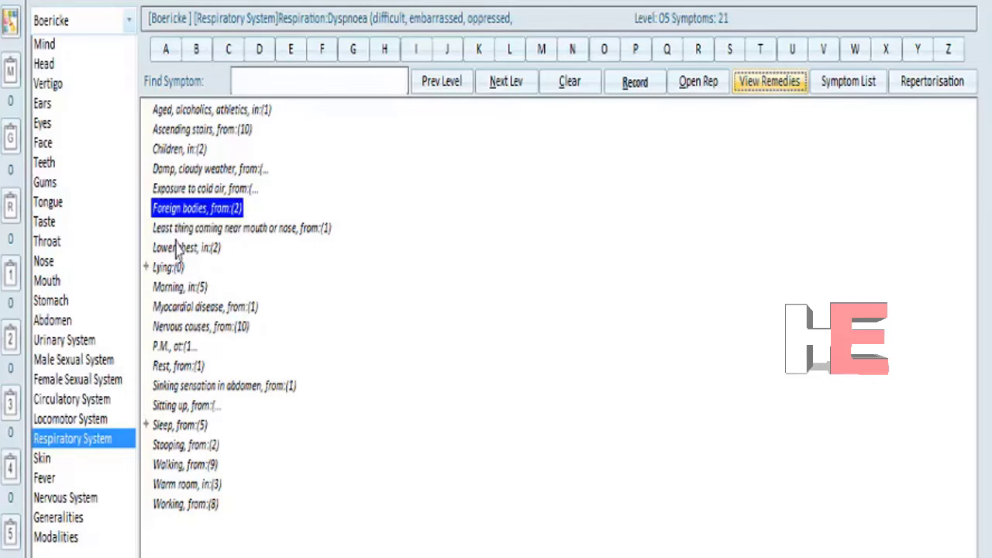
View the remedies for dyspnoea aggravated by the least thing coming near mouth or nose, and close the list.
{"action": "left_click", "coordinate": [225, 228]}
{"action": "left_click", "coordinate": [769, 81]}
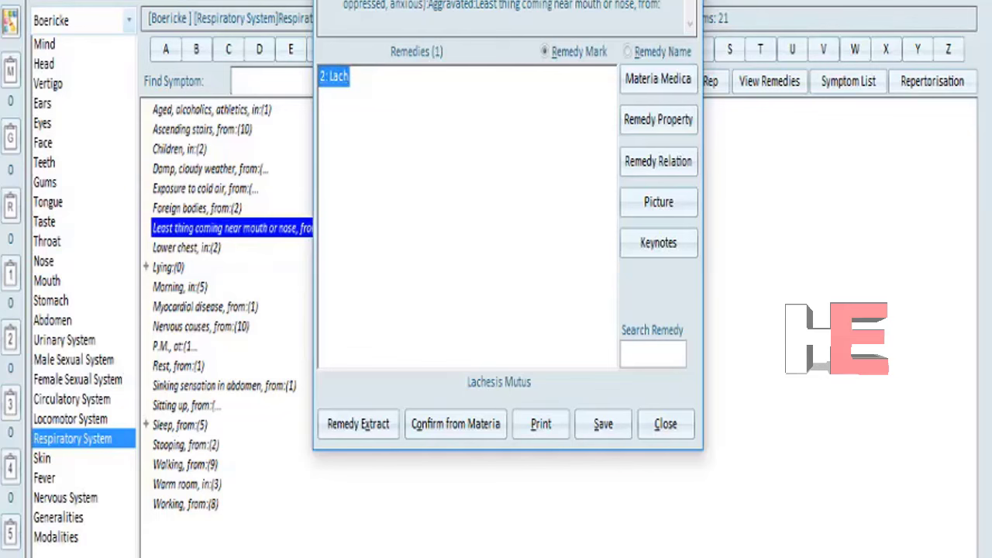
{"action": "key", "text": "Escape"}
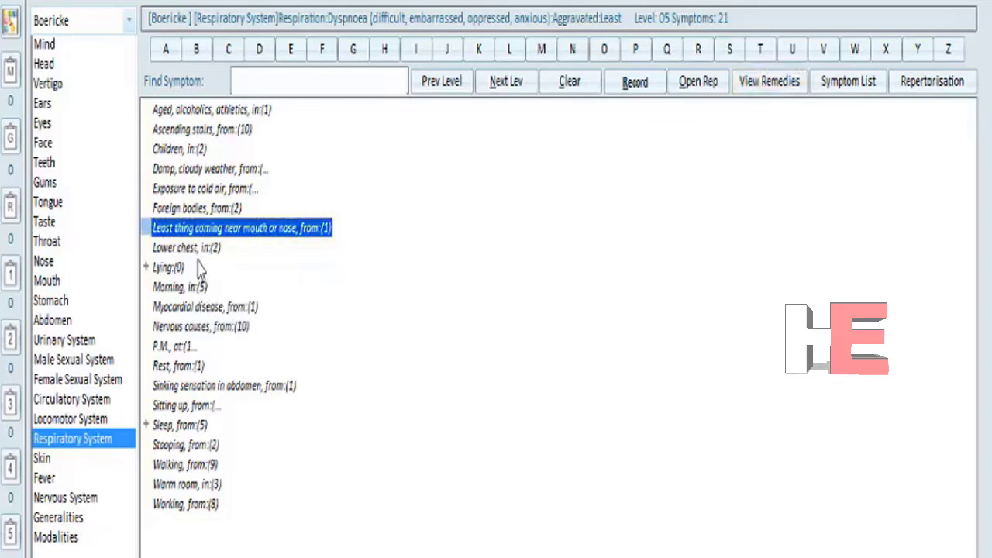
View the remedies for dyspnoea aggravated in the lower chest, check the full name of Nux-v, and close the list.
{"action": "left_click", "coordinate": [207, 255]}
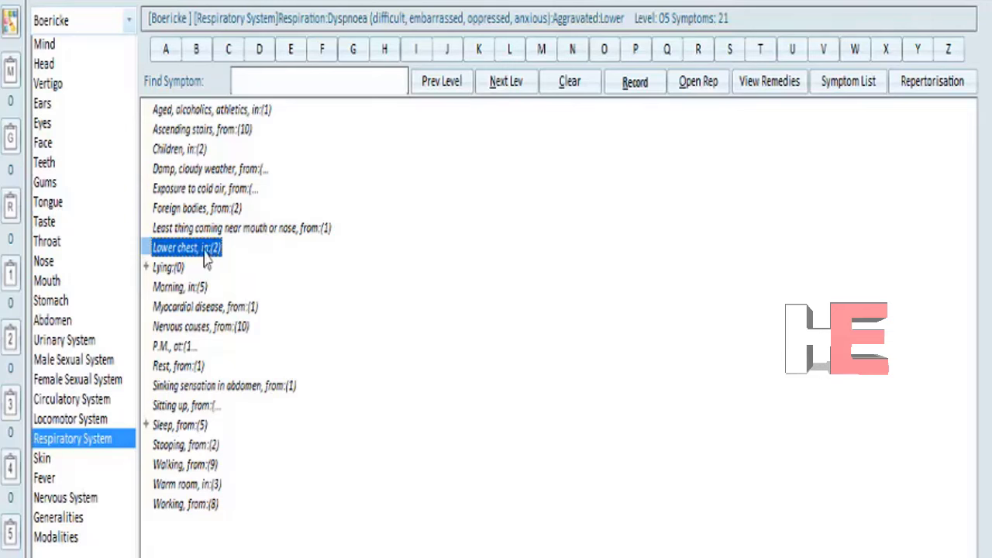
{"action": "left_click", "coordinate": [775, 85]}
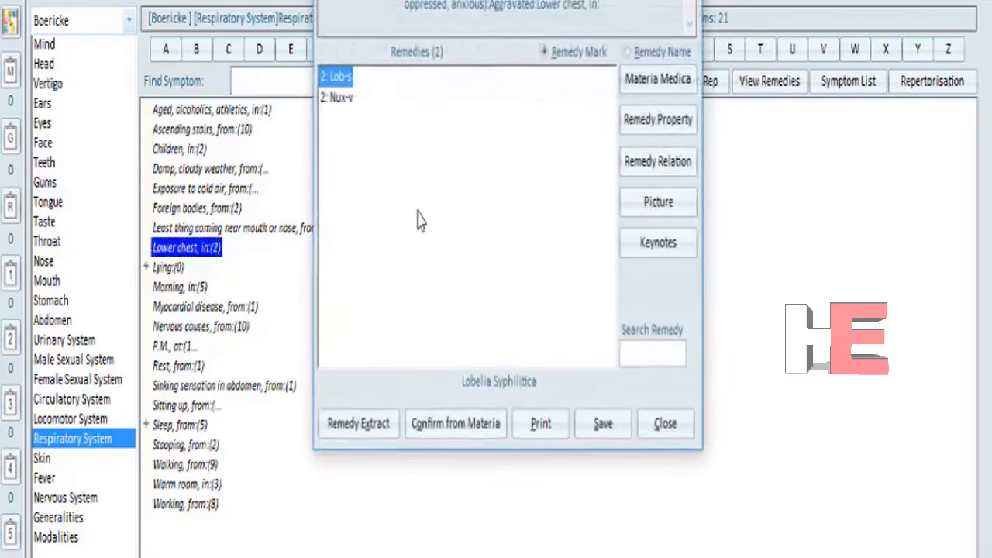
{"action": "left_click", "coordinate": [337, 98]}
{"action": "key", "text": "Escape"}
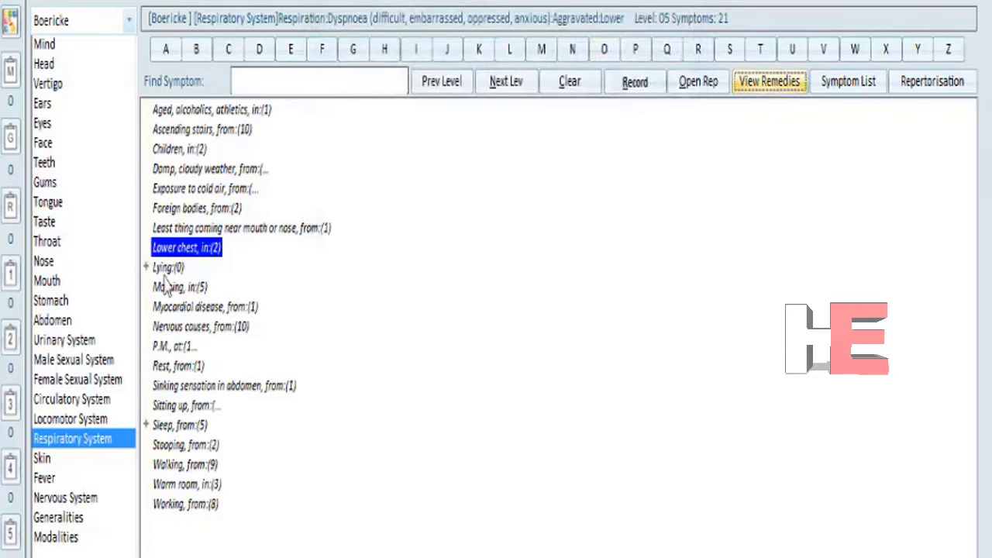
Look through the sub-symptoms of the Lying aggravation as far as "Left side, on", and return to the aggravations list.
{"action": "left_click", "coordinate": [169, 268]}
{"action": "left_click", "coordinate": [503, 87]}
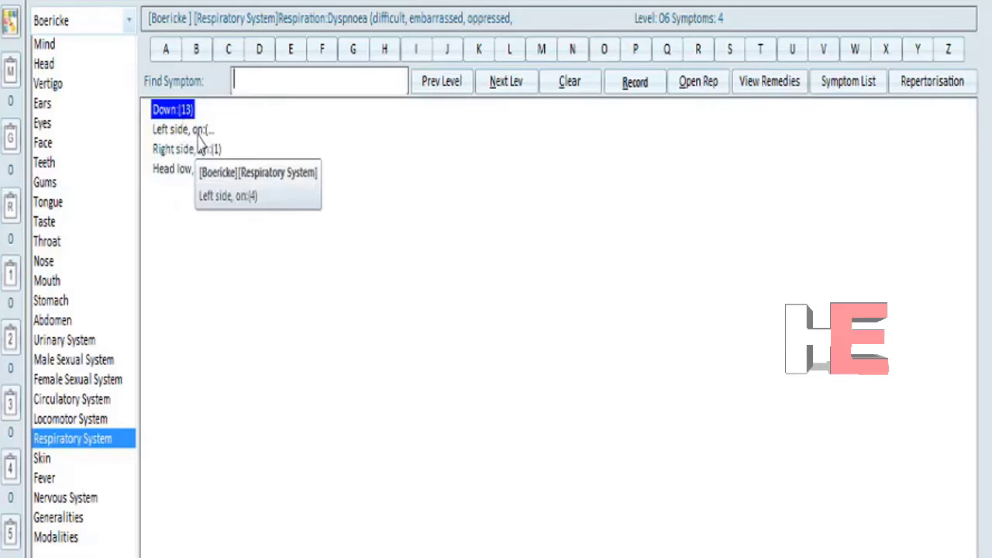
{"action": "key", "text": "Down"}
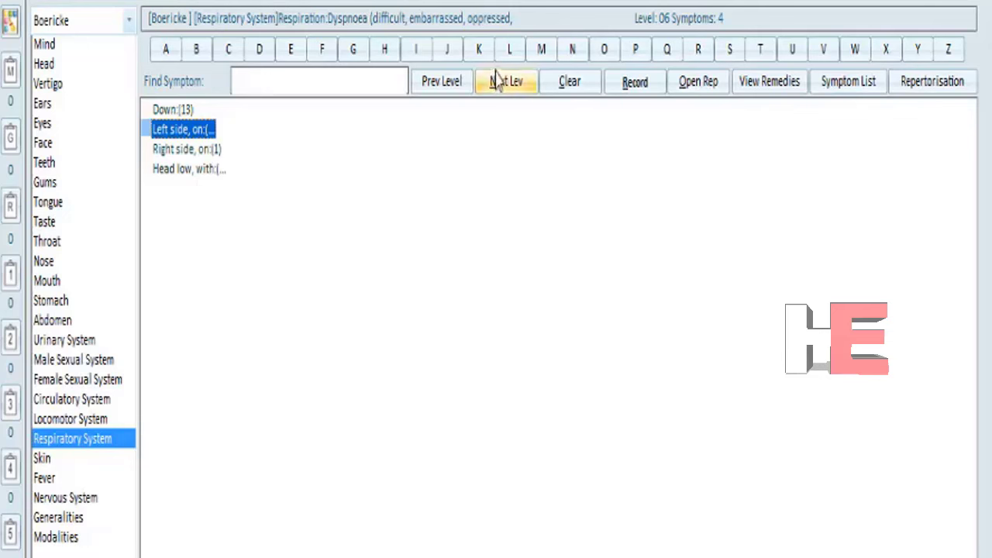
{"action": "left_click", "coordinate": [441, 81]}
Step past the Morning aggravation and view the remedies for dyspnoea aggravated by myocardial disease, closing the list when done.
{"action": "left_click", "coordinate": [175, 292]}
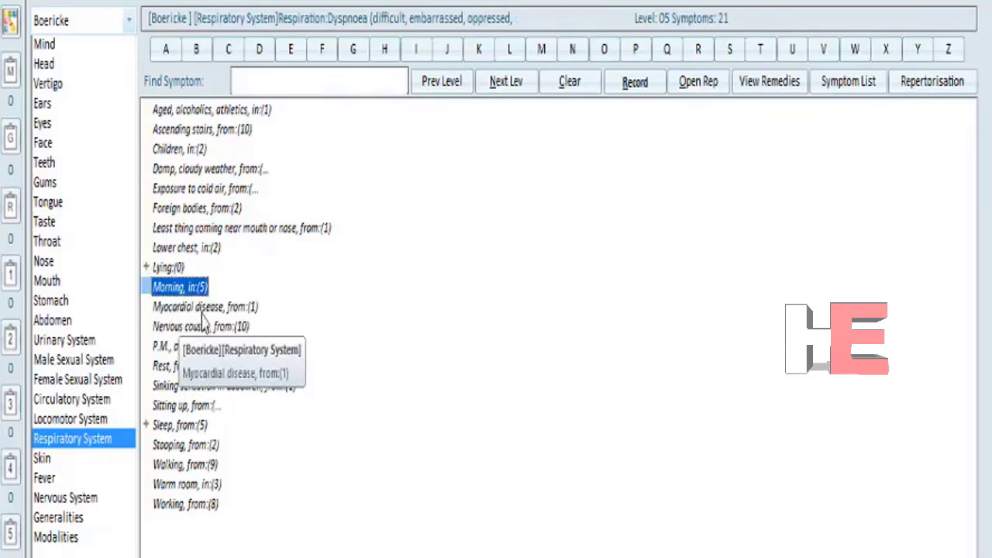
{"action": "left_click", "coordinate": [253, 309]}
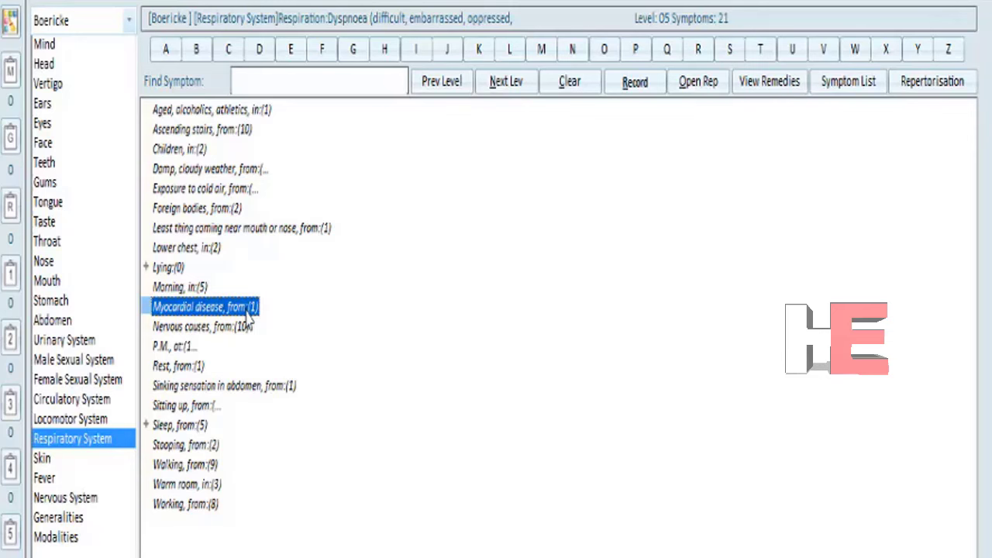
{"action": "left_click", "coordinate": [774, 82]}
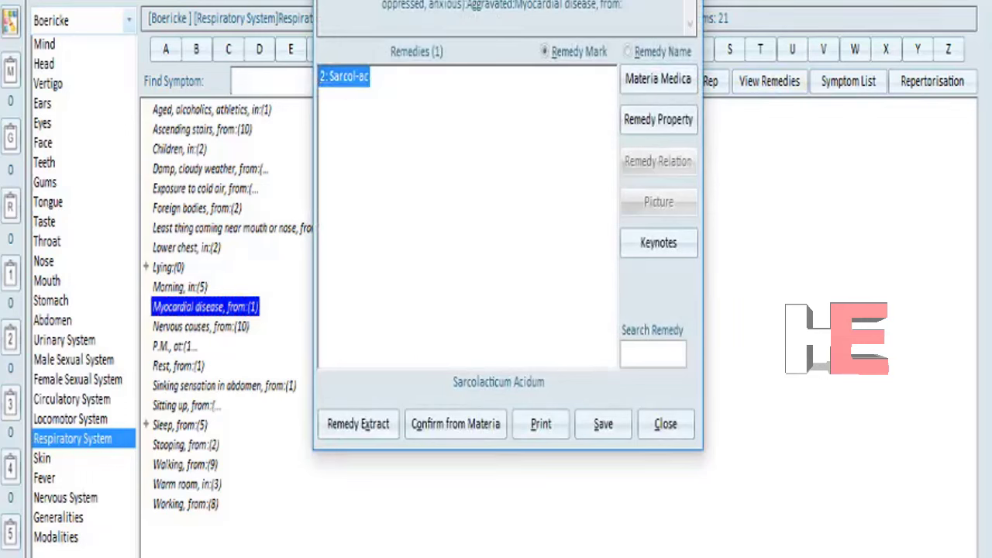
{"action": "key", "text": "Escape"}
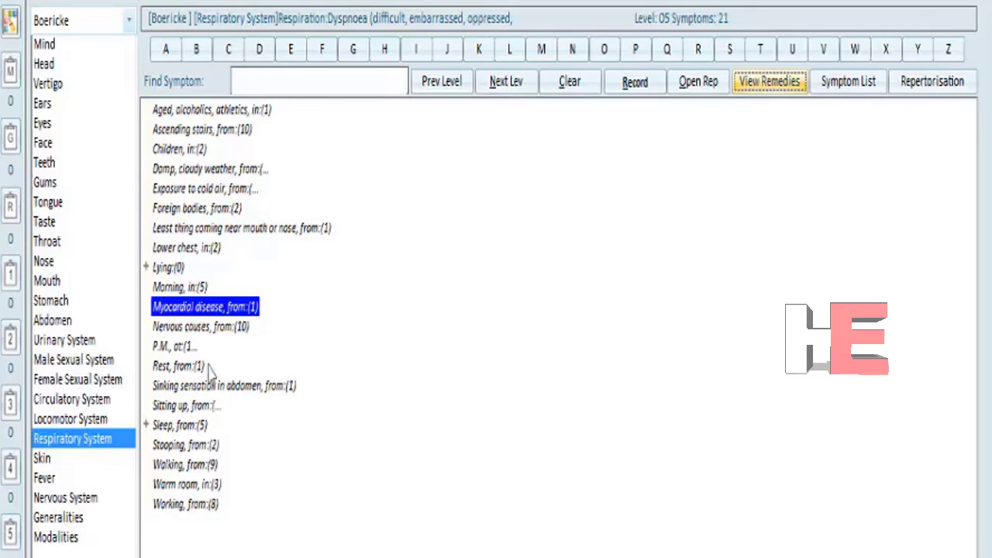
View the remedies for dyspnoea aggravated by nervous causes, checking the full names of Mosch and Val.
{"action": "left_click", "coordinate": [200, 324]}
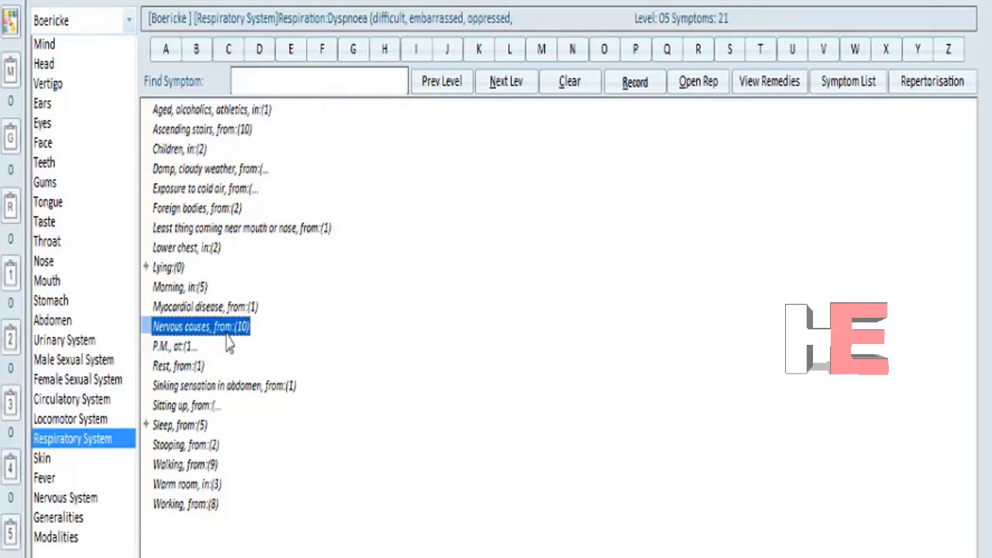
{"action": "left_click", "coordinate": [783, 87]}
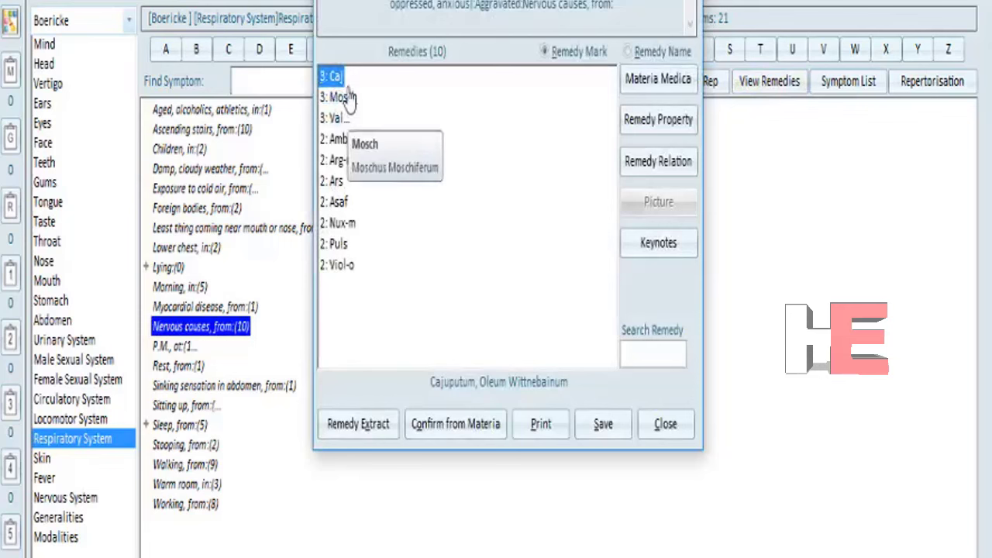
{"action": "left_click", "coordinate": [348, 100]}
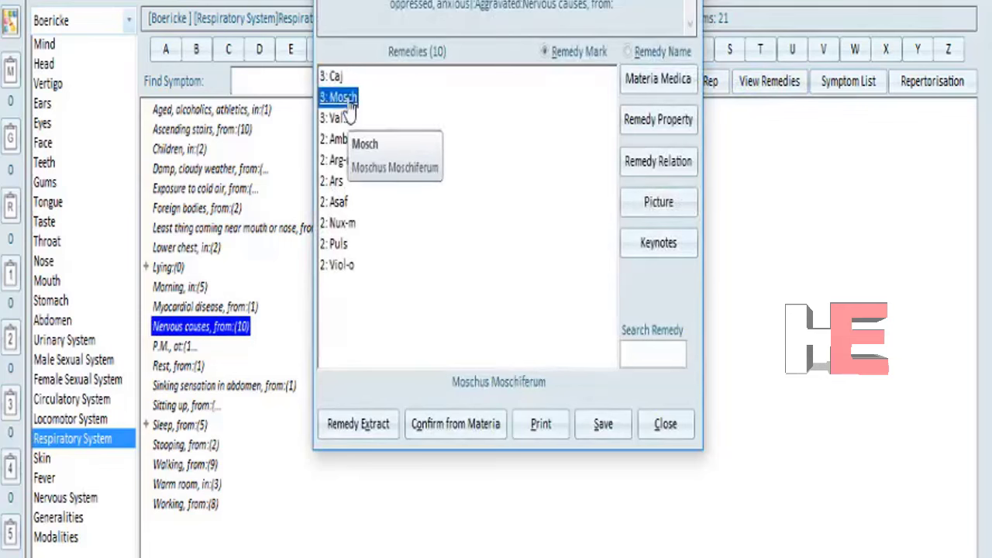
{"action": "left_click", "coordinate": [339, 119]}
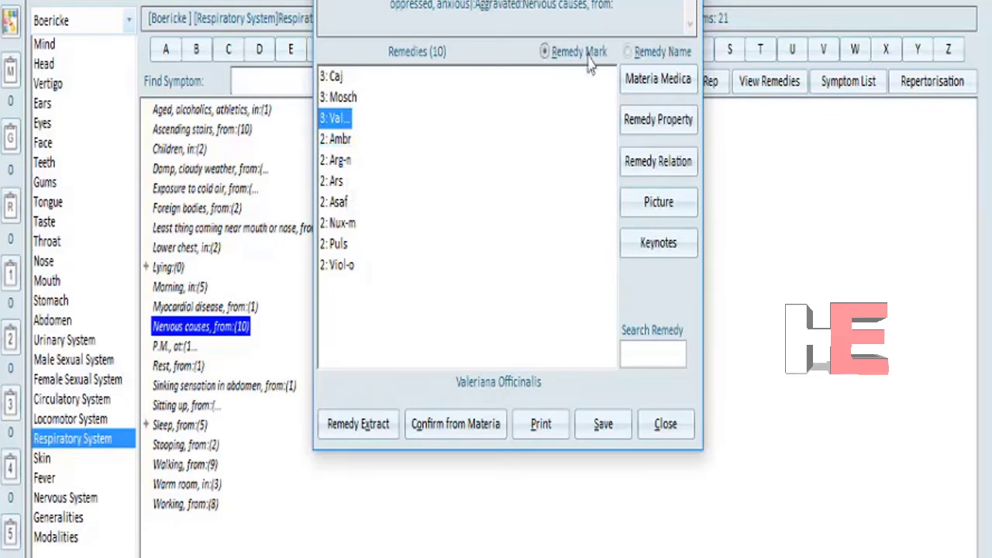
{"action": "key", "text": "Escape"}
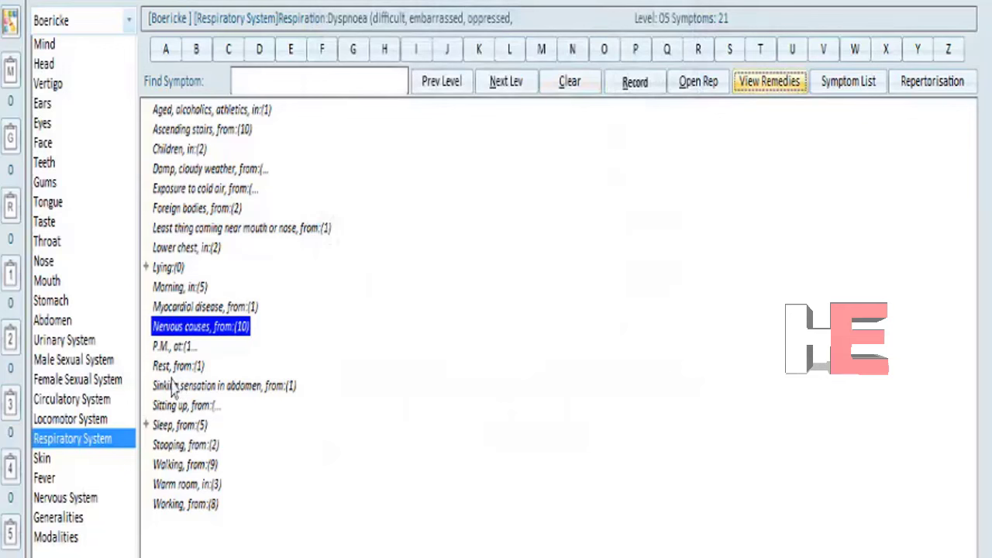
Step past the P.M. aggravation and view the remedies for dyspnoea aggravated by rest, closing the list when done.
{"action": "left_click", "coordinate": [177, 349]}
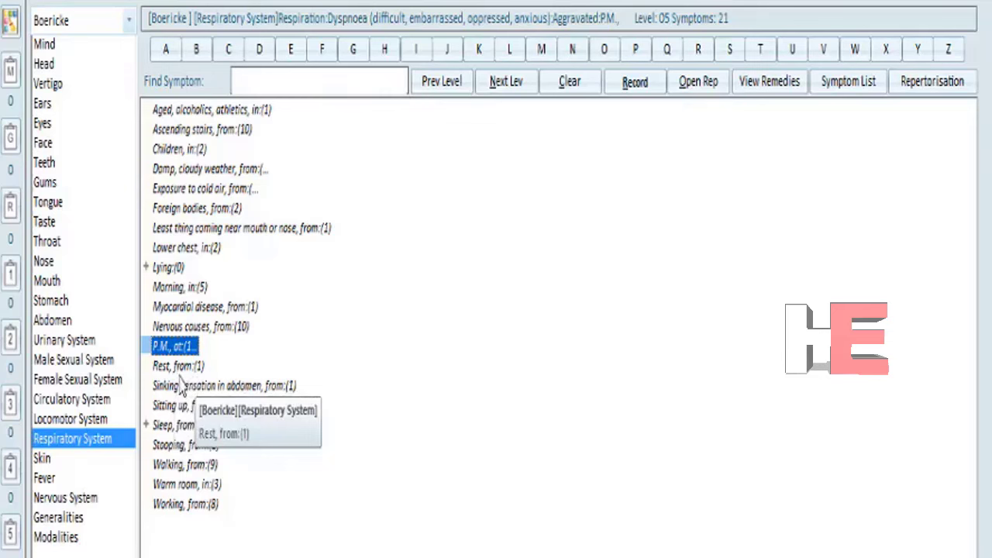
{"action": "left_click", "coordinate": [186, 375]}
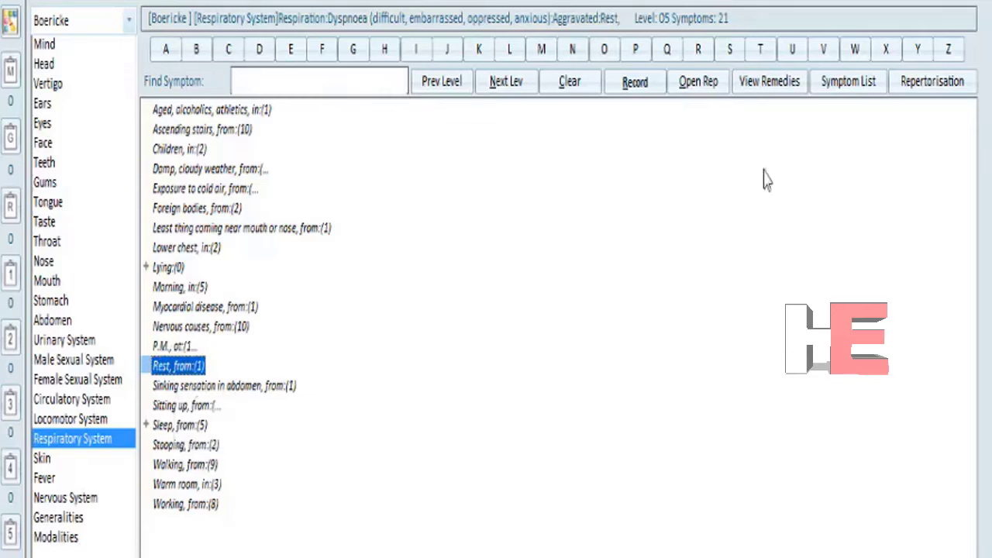
{"action": "left_click", "coordinate": [771, 83]}
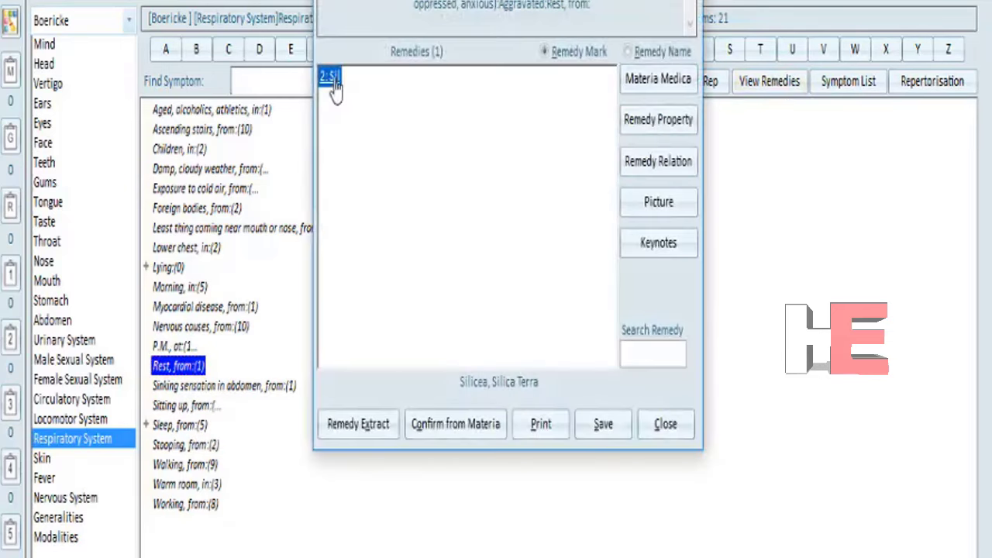
{"action": "key", "text": "Escape"}
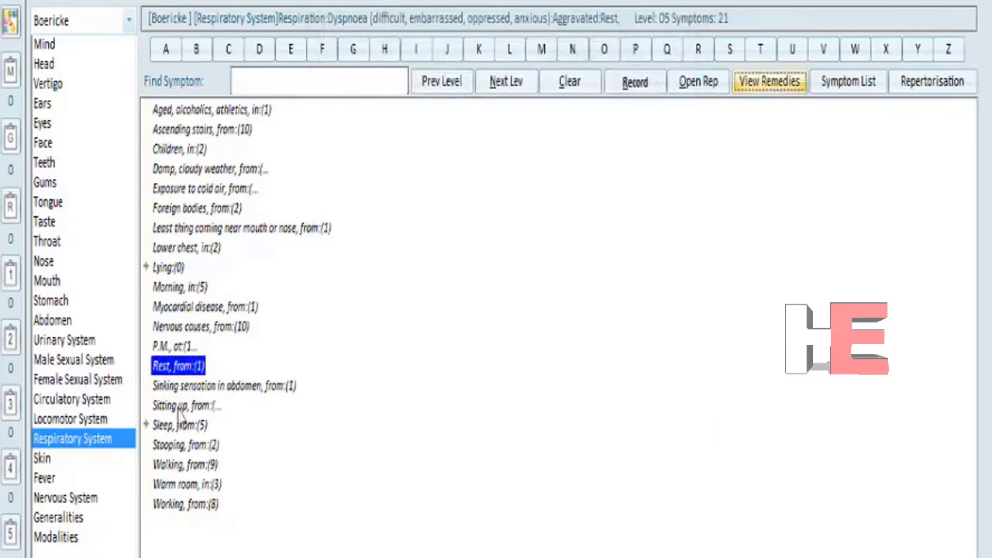
Step past "Sinking sensation in abdomen", view the remedies for Sleep's sub-symptom "Sitting indoors, relieved by rapid motion", and return to the aggravations.
{"action": "left_click", "coordinate": [232, 387]}
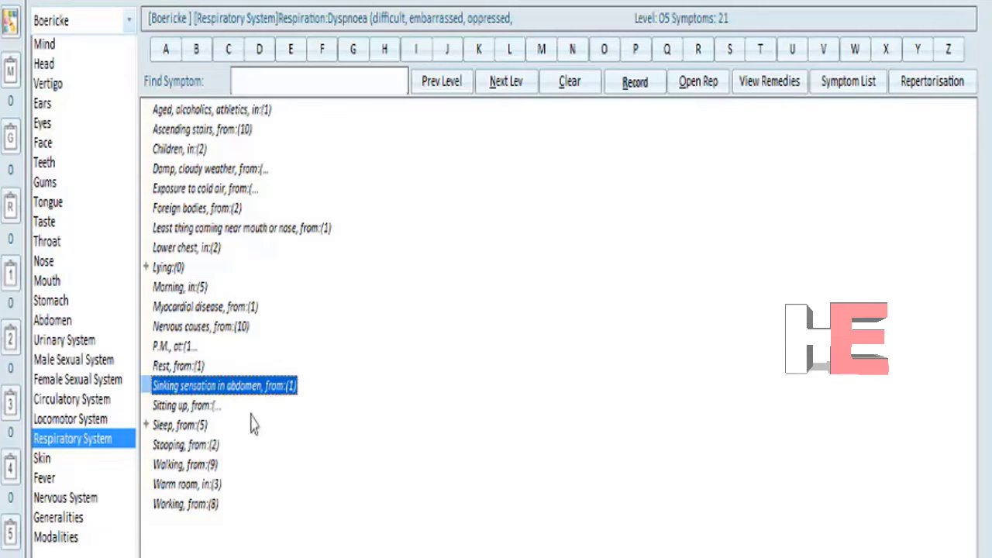
{"action": "left_click", "coordinate": [192, 426]}
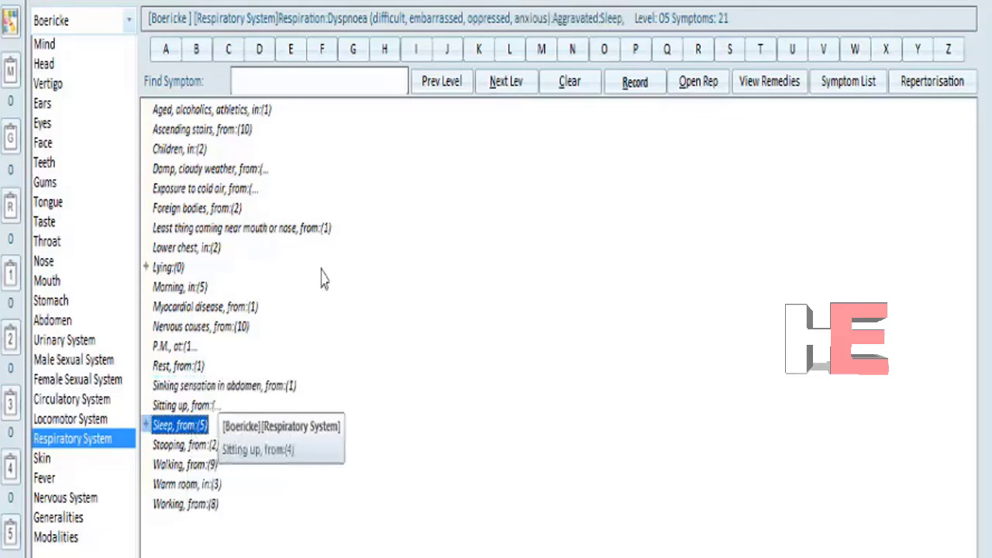
{"action": "left_click", "coordinate": [505, 87]}
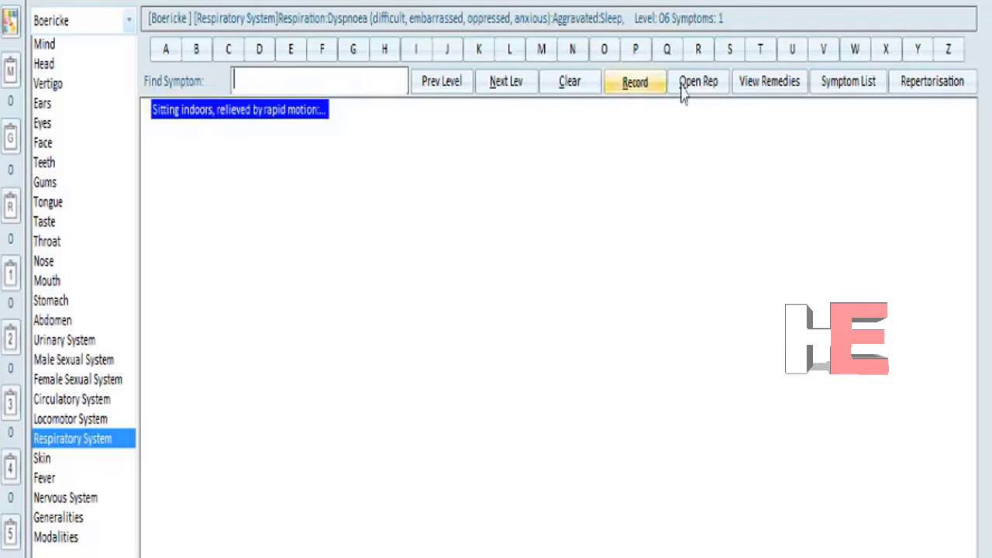
{"action": "left_click", "coordinate": [753, 87]}
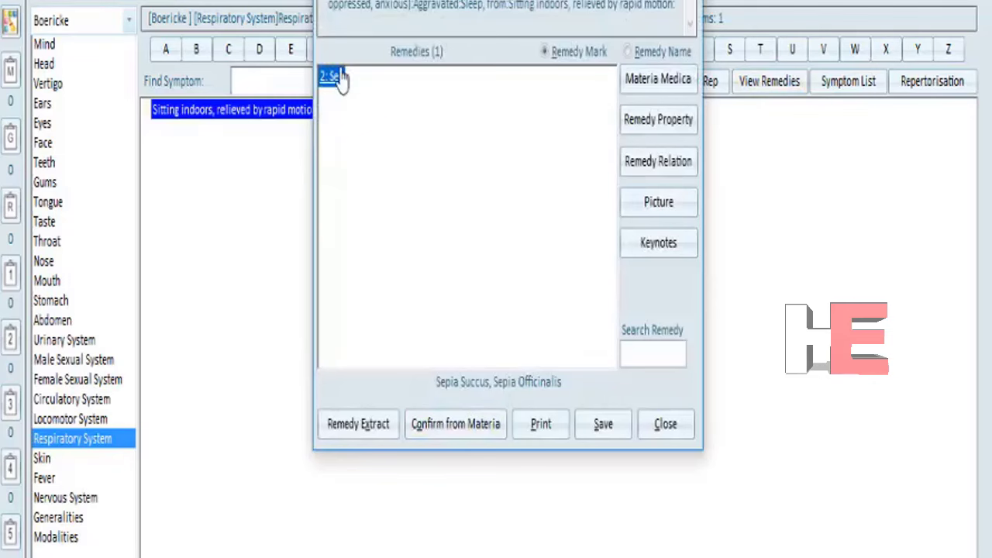
{"action": "key", "text": "Escape"}
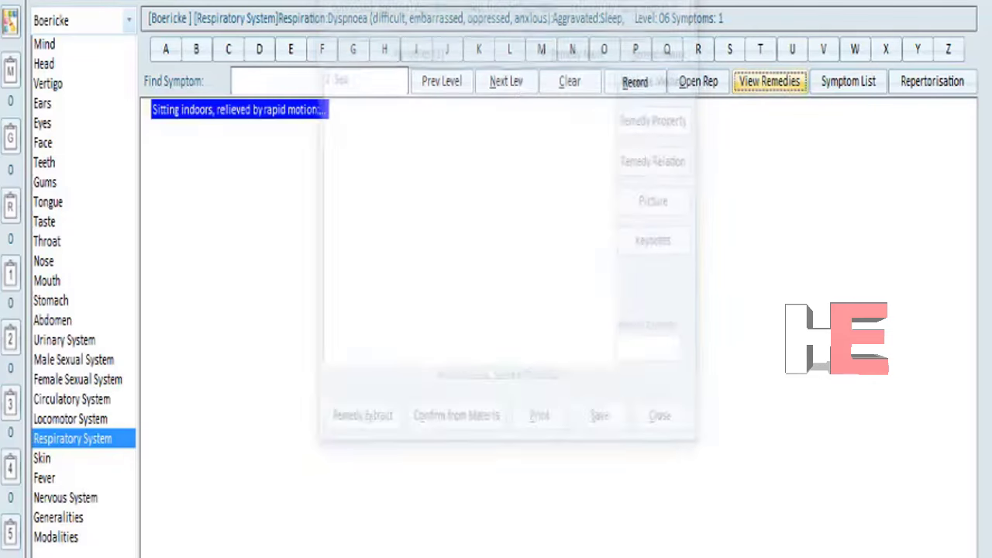
{"action": "left_click", "coordinate": [431, 87]}
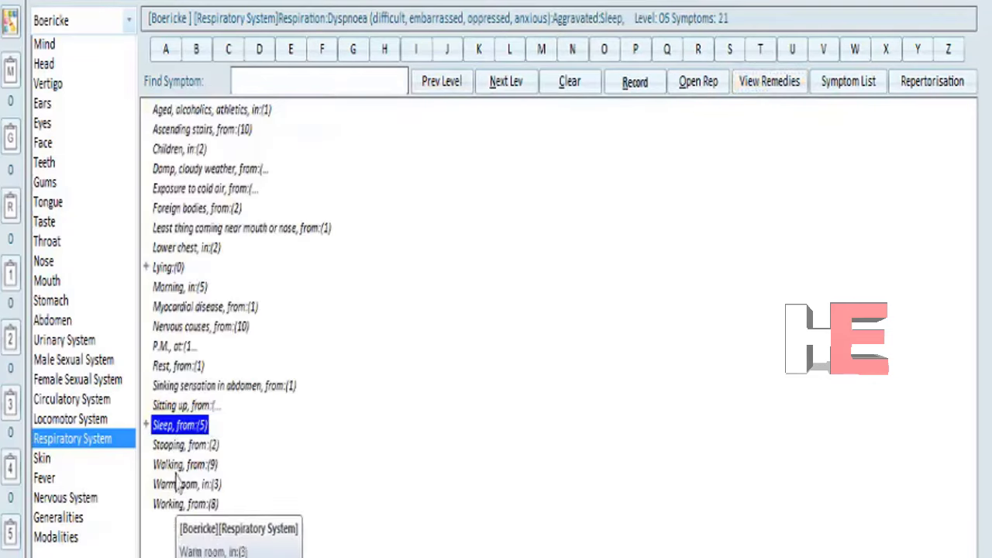
Step through the Stooping, Walking, Warm room and Working aggravations of dyspnoea.
{"action": "left_click", "coordinate": [202, 448]}
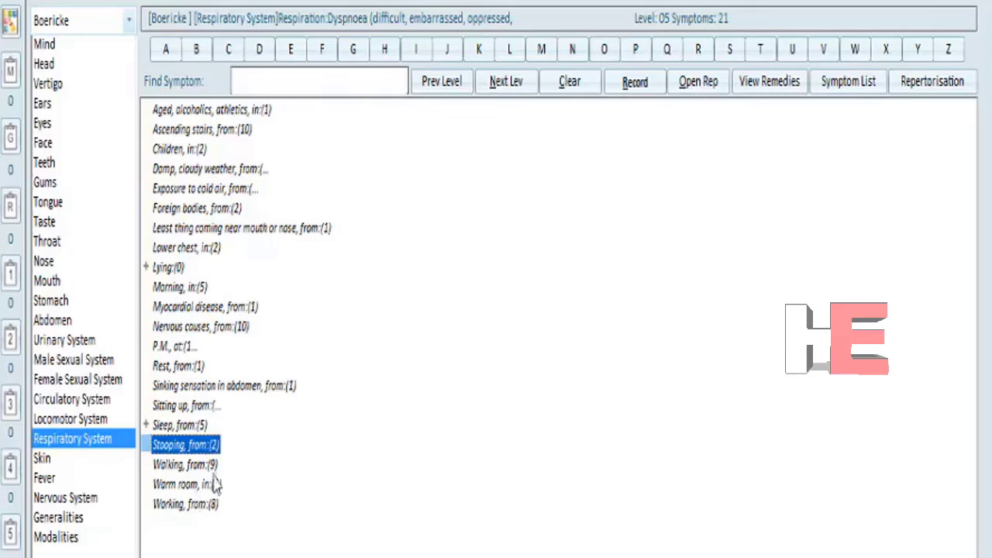
{"action": "left_click", "coordinate": [196, 465]}
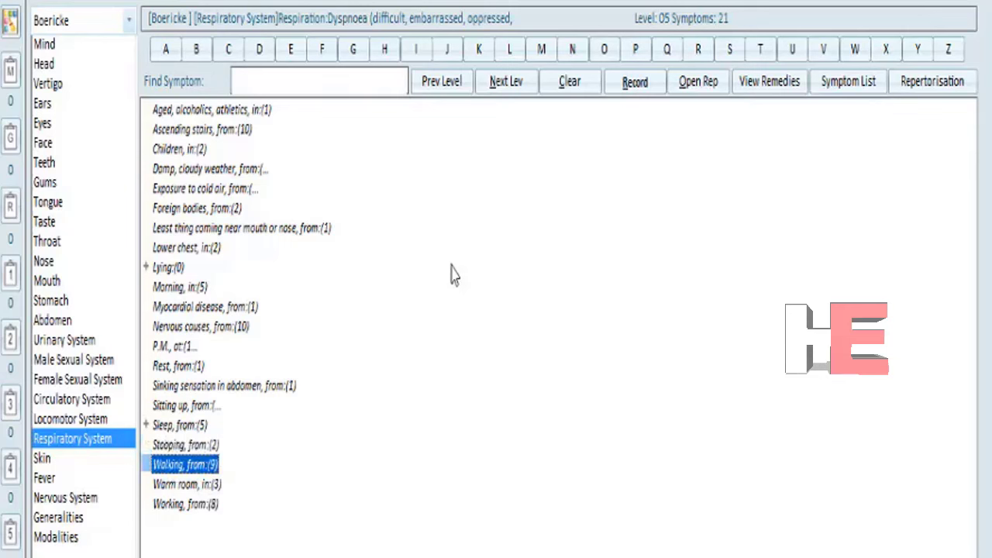
{"action": "left_click", "coordinate": [209, 487]}
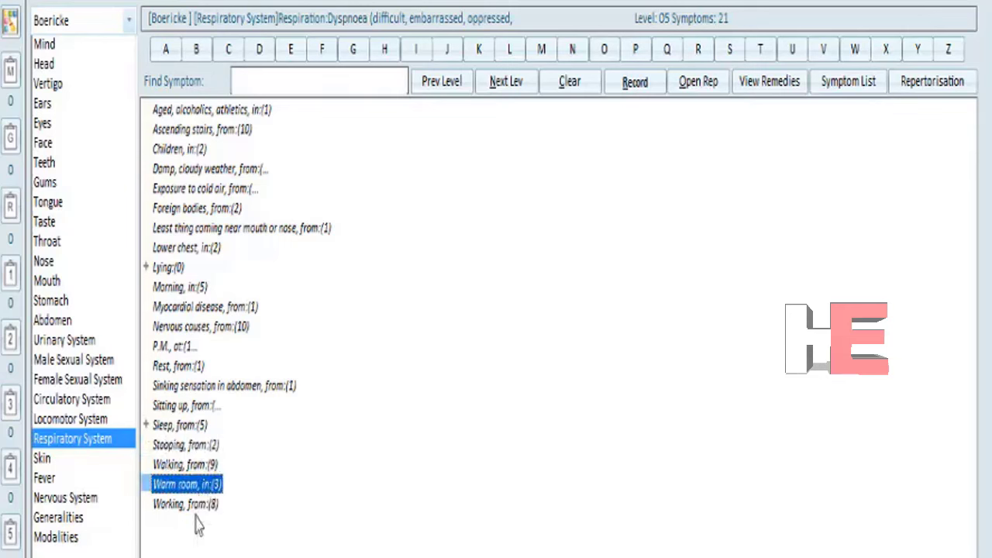
{"action": "left_click", "coordinate": [196, 512]}
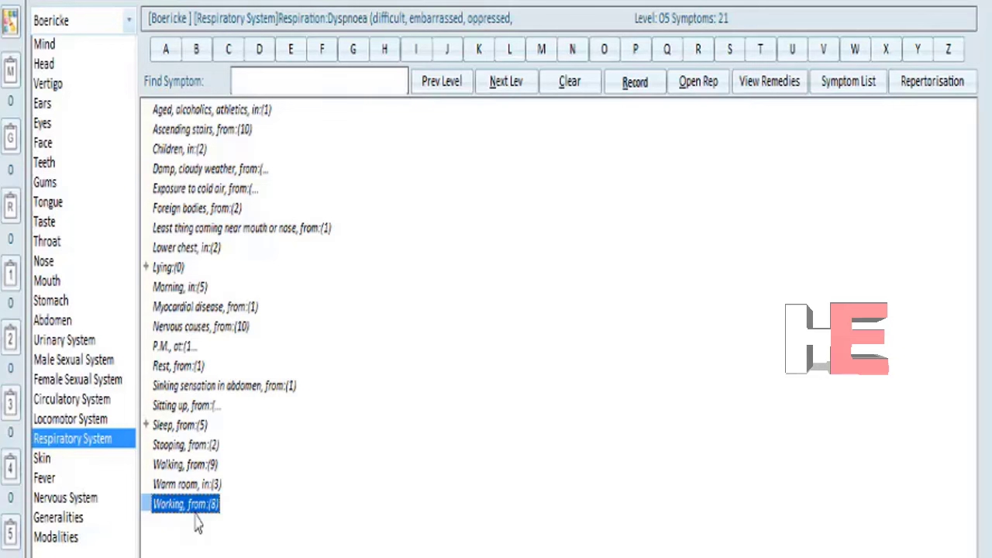
Open the "Relieved from" list for dyspnoea, examine the sub-symptoms of Bending, and return to the reliefs list.
{"action": "left_click", "coordinate": [426, 85]}
{"action": "left_click", "coordinate": [178, 138]}
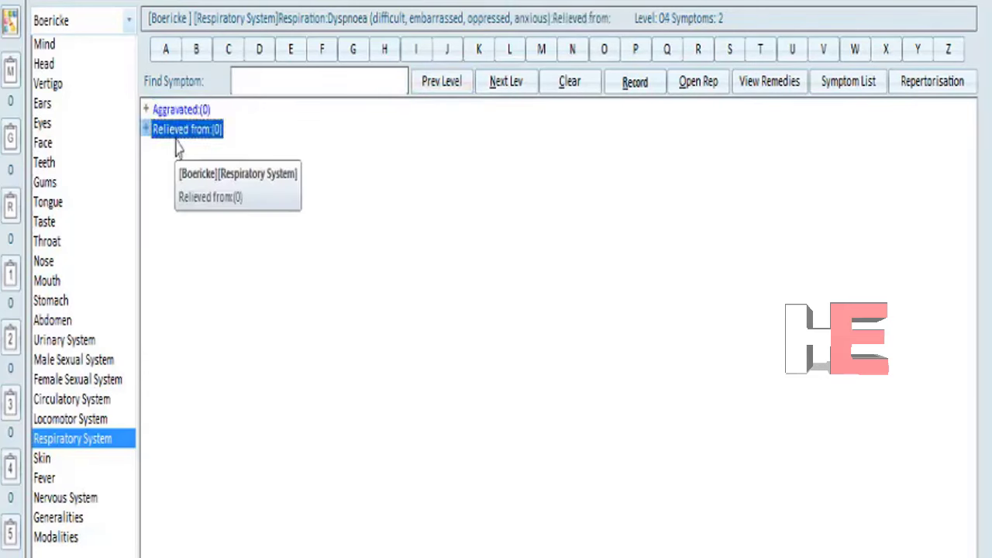
{"action": "left_click", "coordinate": [508, 84]}
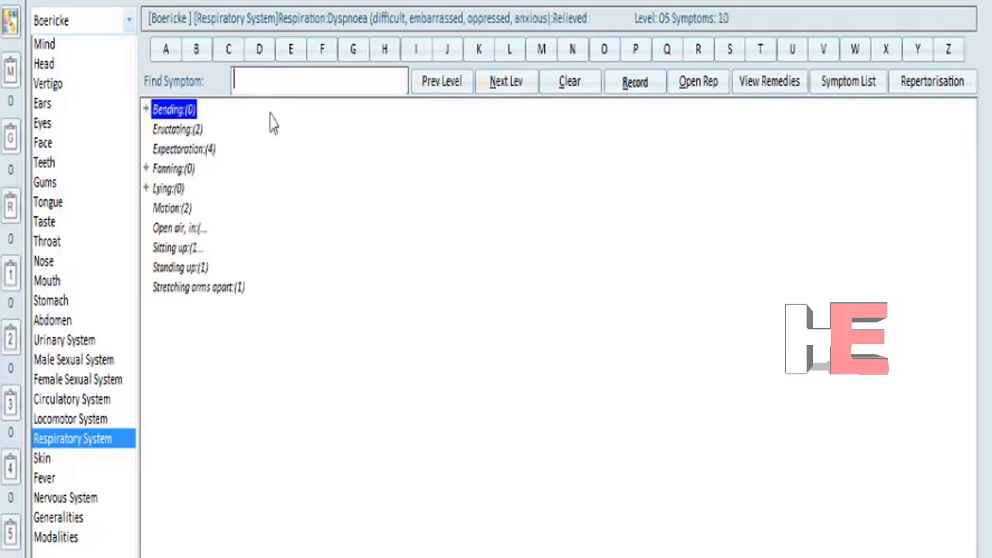
{"action": "left_click", "coordinate": [489, 85]}
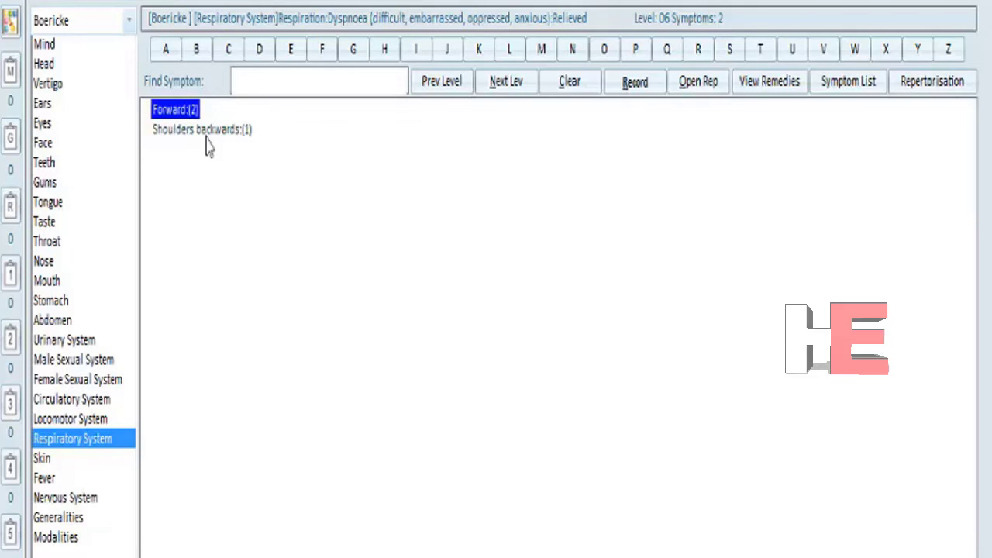
{"action": "left_click", "coordinate": [441, 87]}
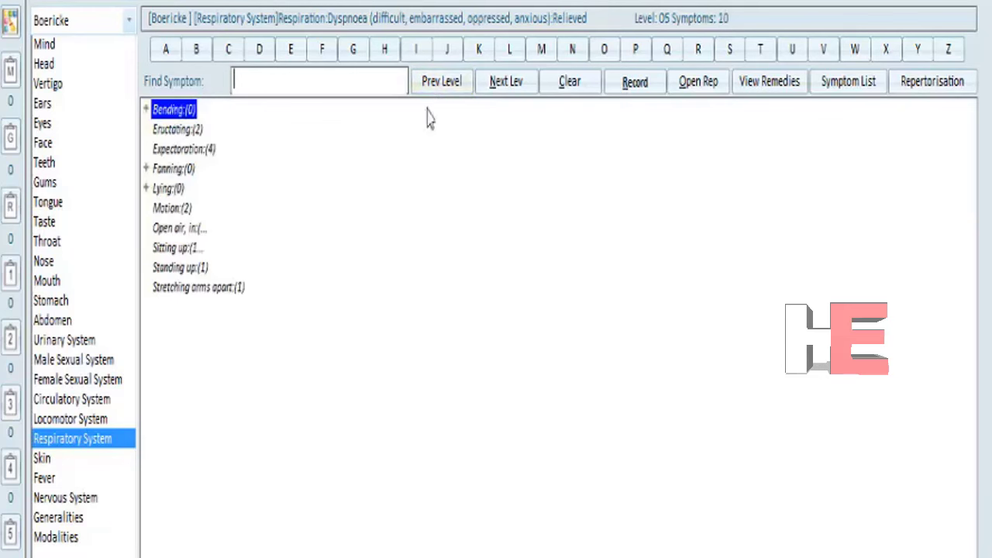
Step through the Eructating and Expectoration reliefs, and view the remedies for dyspnoea relieved by fanning rapidly.
{"action": "left_click", "coordinate": [179, 131]}
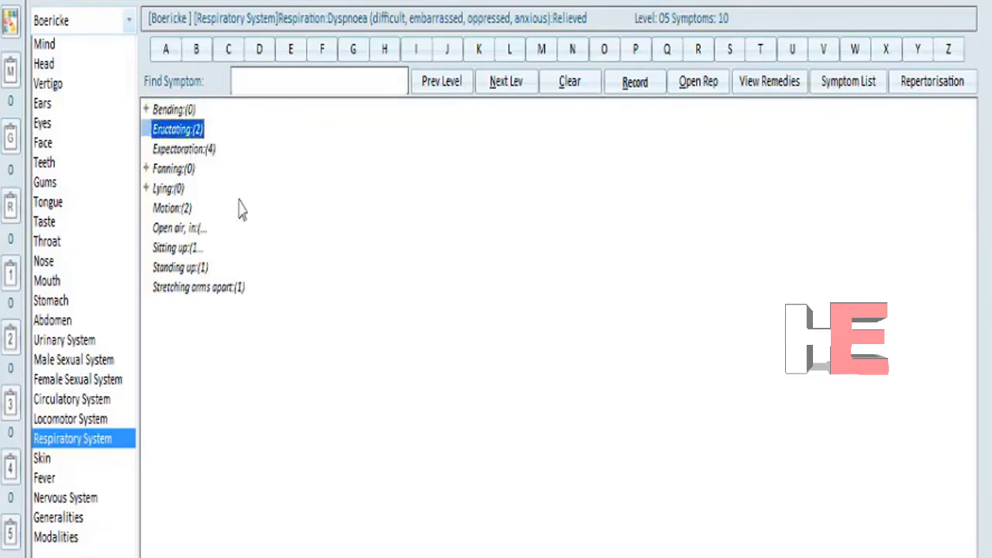
{"action": "left_click", "coordinate": [186, 155]}
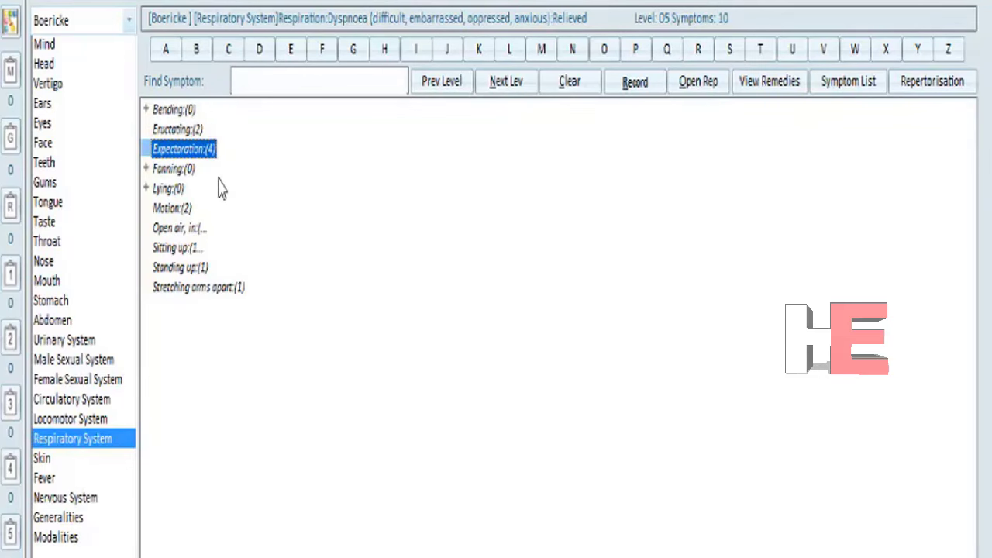
{"action": "double_click", "coordinate": [173, 168]}
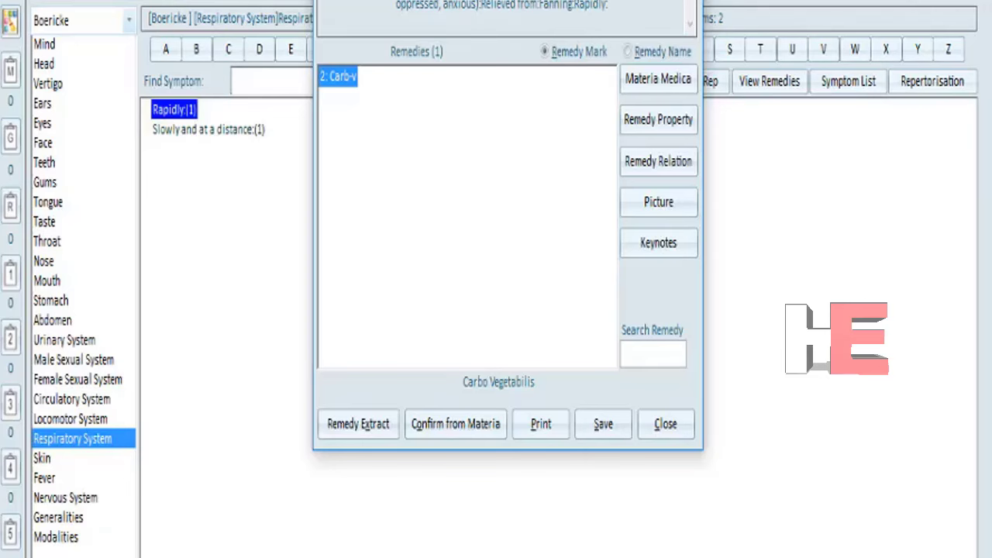
Close the rapid fanning remedies and view the remedies for dyspnoea relieved by fanning slowly and at a distance.
{"action": "key", "text": "Escape"}
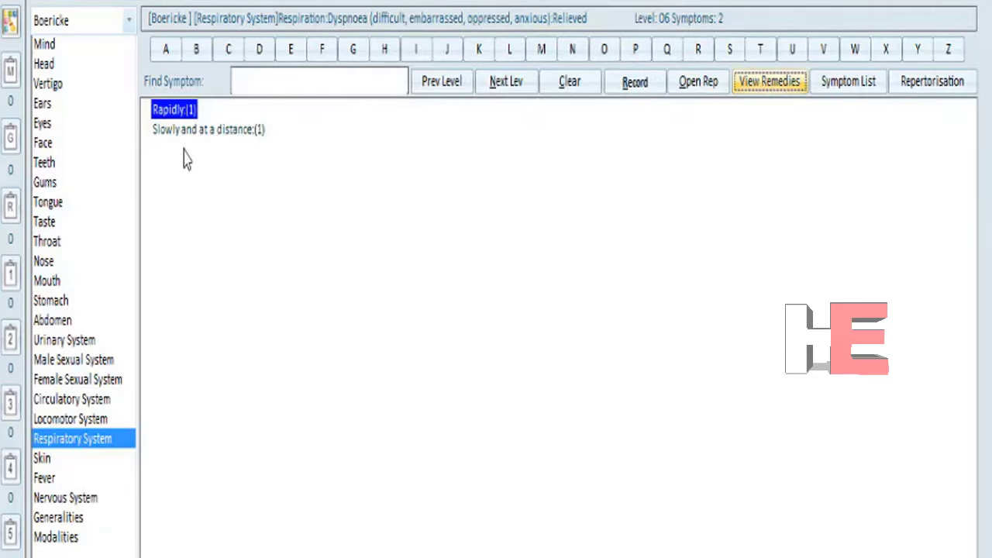
{"action": "left_click", "coordinate": [265, 132]}
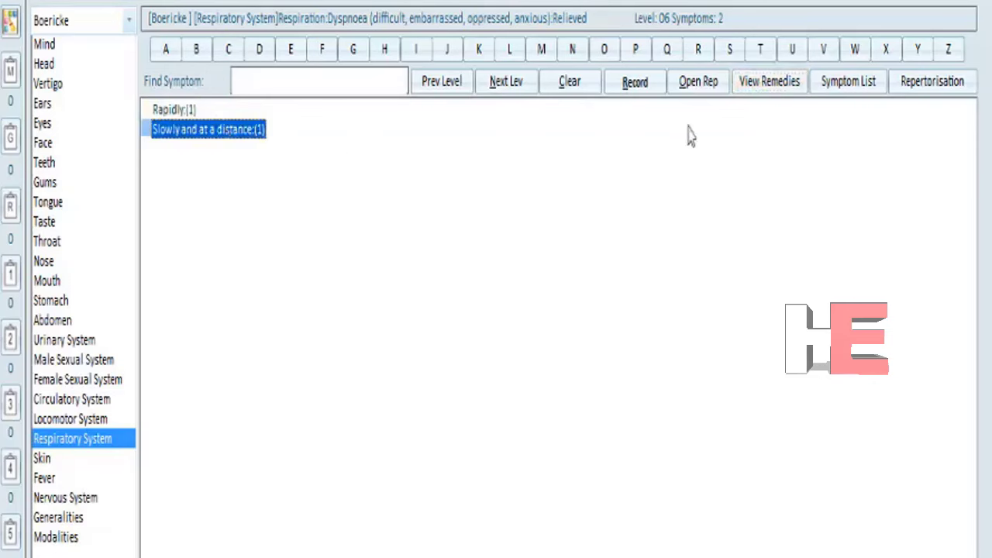
{"action": "left_click", "coordinate": [770, 81]}
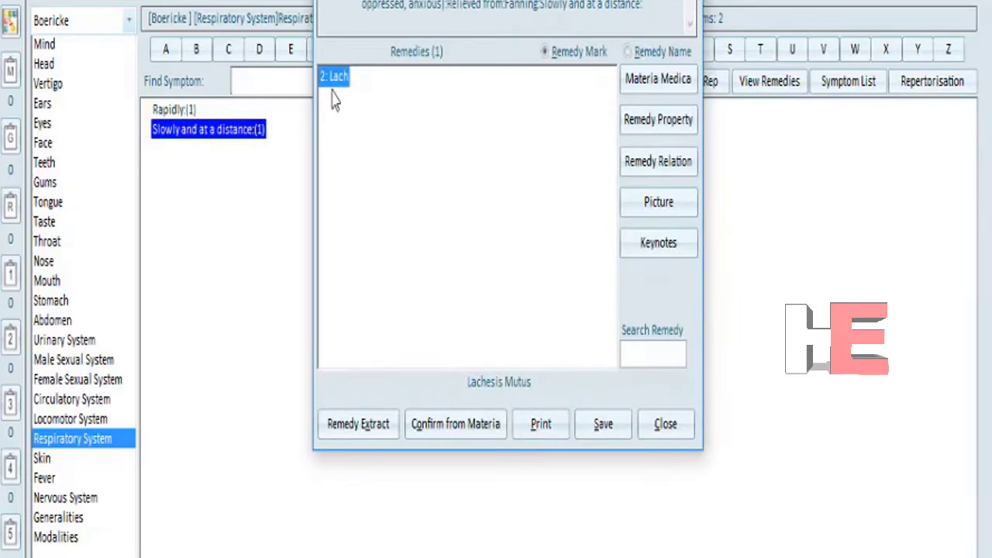
{"action": "key", "text": "Escape"}
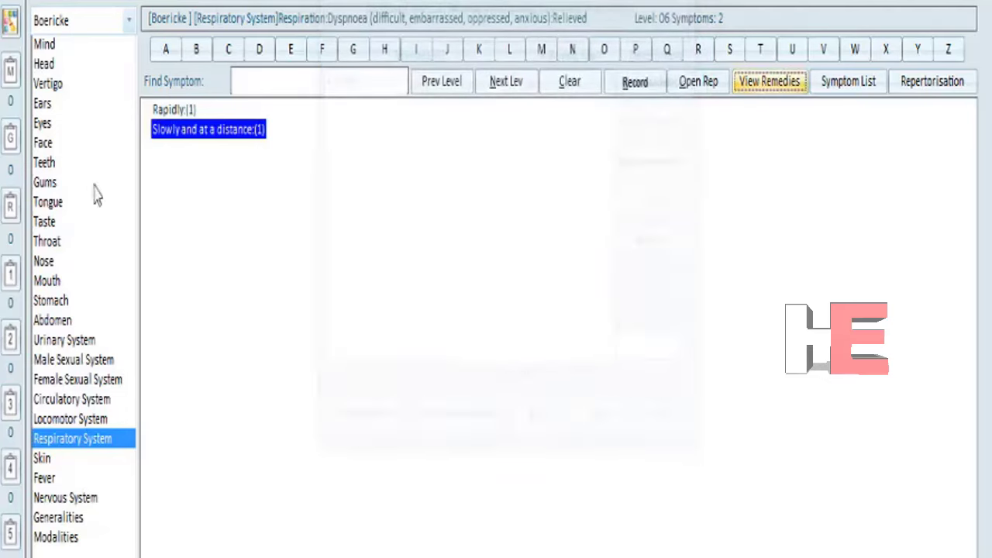
Review the remedies for dyspnoea relieved by rapid fanning again and return to the reliefs list.
{"action": "left_click", "coordinate": [174, 110]}
{"action": "left_click", "coordinate": [756, 92]}
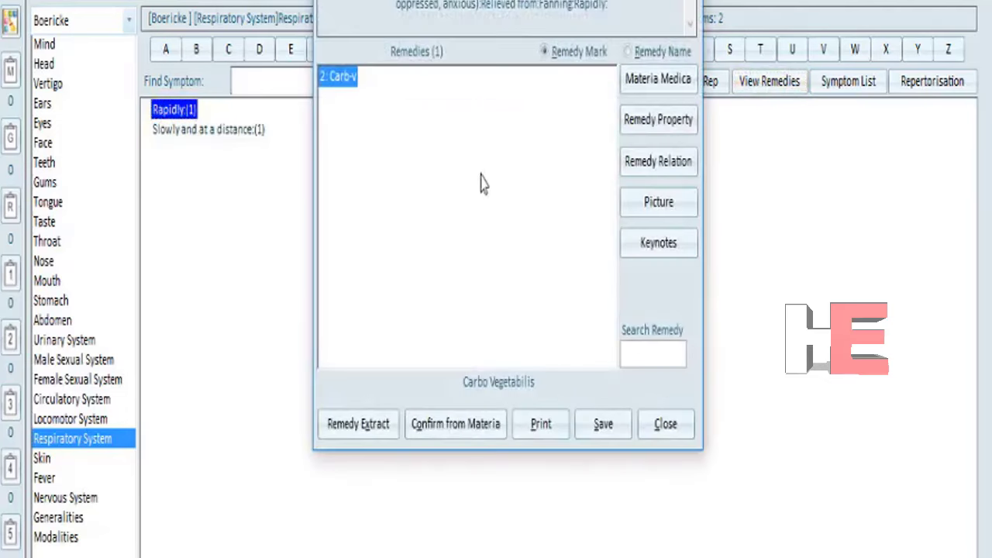
{"action": "left_click", "coordinate": [355, 87]}
{"action": "key", "text": "Escape"}
{"action": "left_click", "coordinate": [438, 82]}
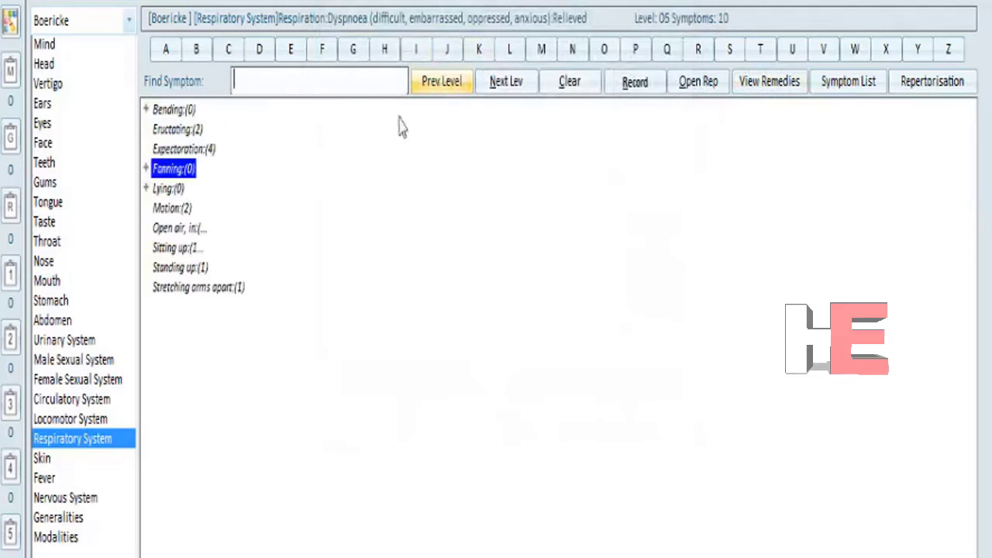
Examine the Lying reliefs of dyspnoea, including the "Head high" sub-symptom of "Right side, on", and return to the reliefs list.
{"action": "left_click", "coordinate": [168, 190]}
{"action": "left_click", "coordinate": [504, 82]}
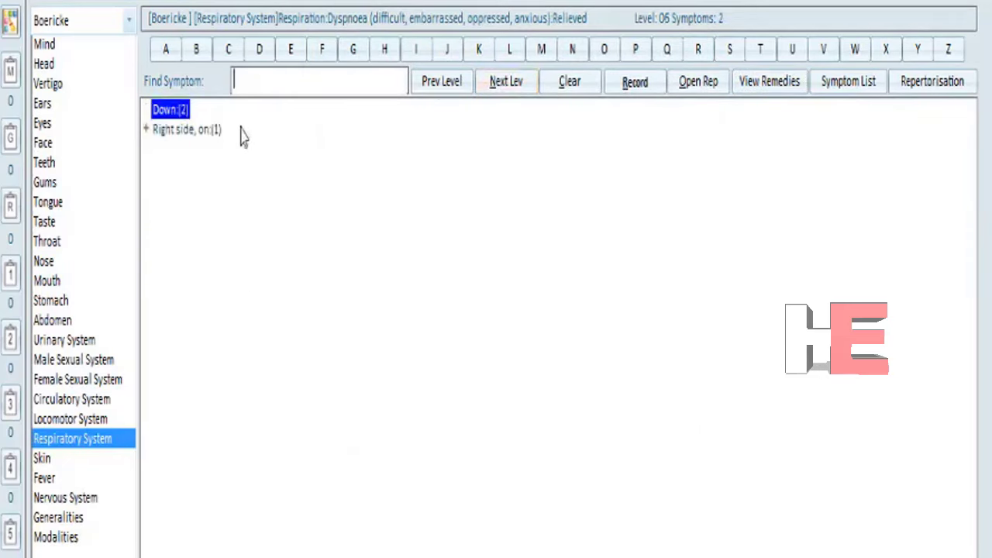
{"action": "left_click", "coordinate": [191, 132]}
{"action": "left_click", "coordinate": [515, 85]}
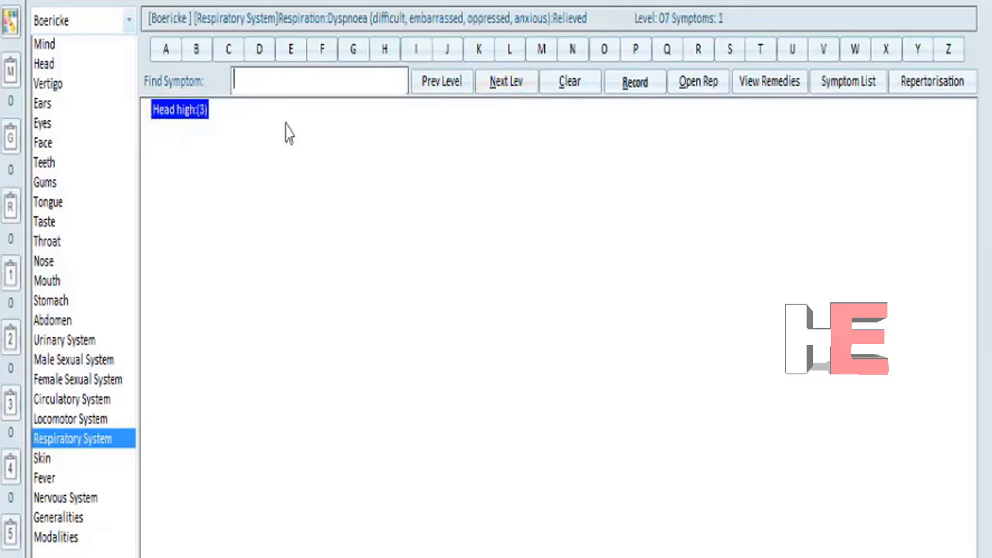
{"action": "left_click", "coordinate": [431, 88]}
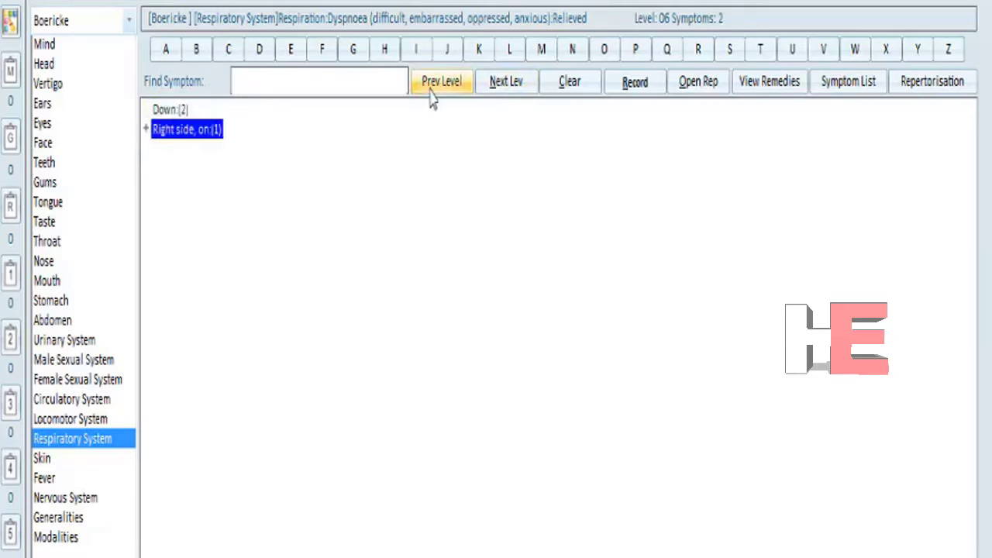
{"action": "left_click", "coordinate": [431, 89]}
Step through the Motion and "Open air, in" reliefs, and return to the main list of Respiration symptoms.
{"action": "left_click", "coordinate": [164, 211]}
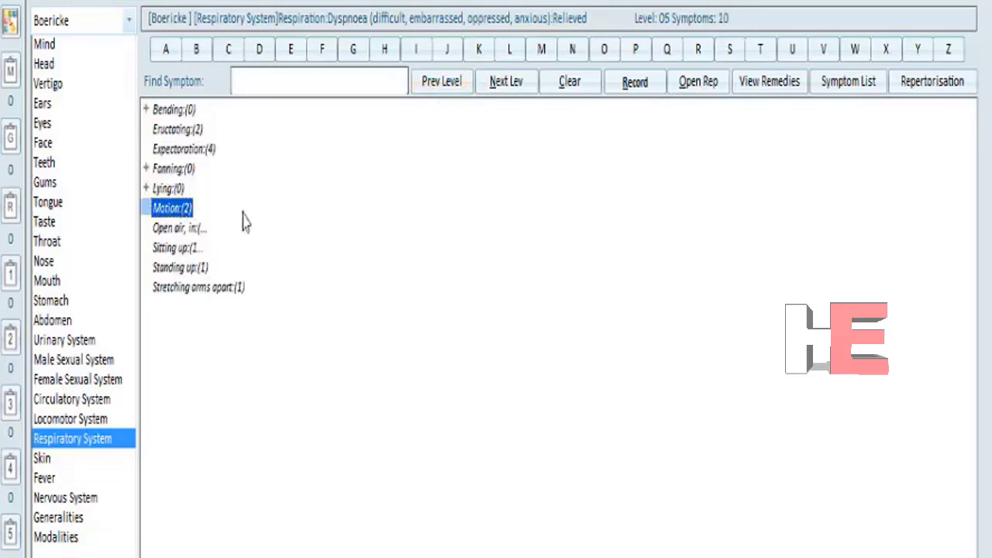
{"action": "left_click", "coordinate": [190, 231]}
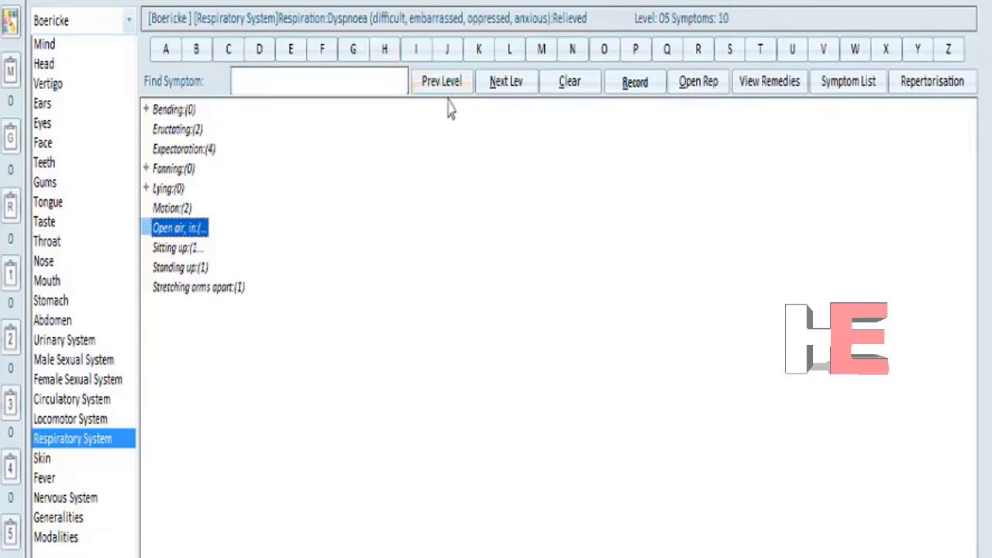
{"action": "left_click", "coordinate": [444, 82]}
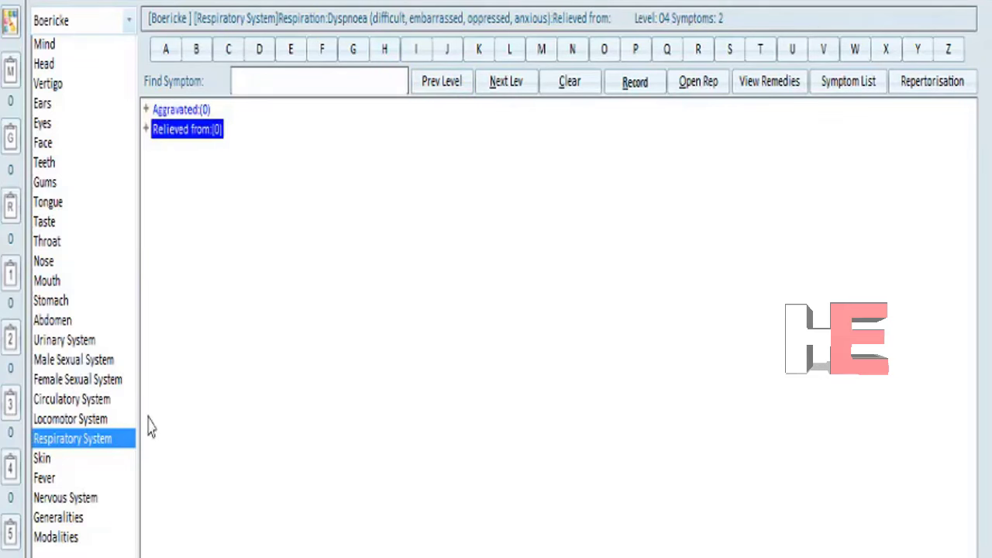
{"action": "left_click", "coordinate": [436, 86]}
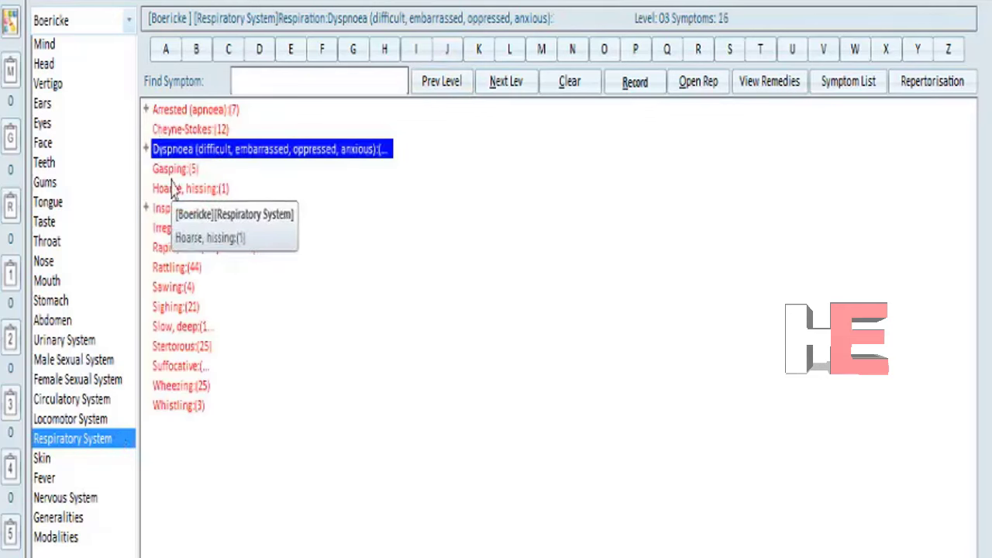
View the remedies for Gasping respiration and close the list.
{"action": "left_click", "coordinate": [174, 169]}
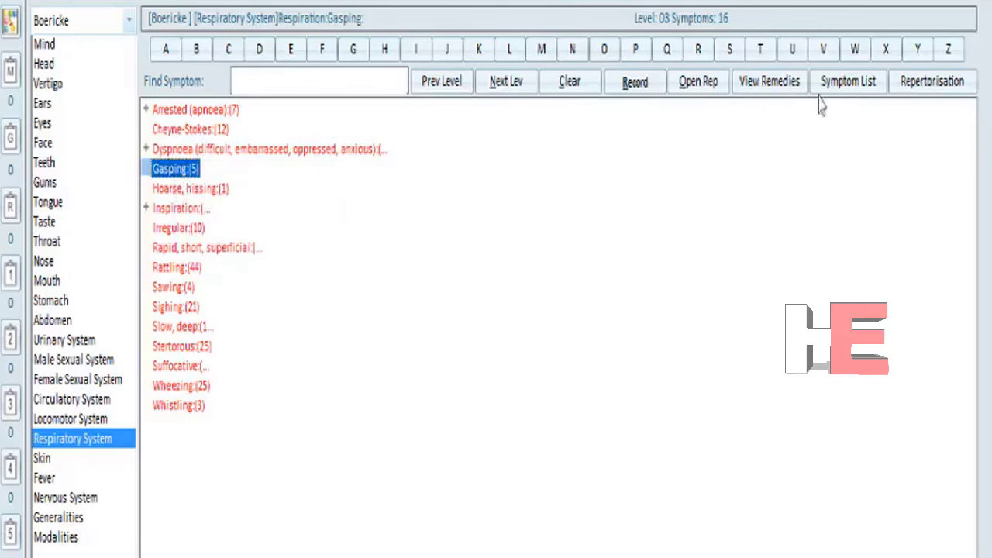
{"action": "left_click", "coordinate": [769, 83]}
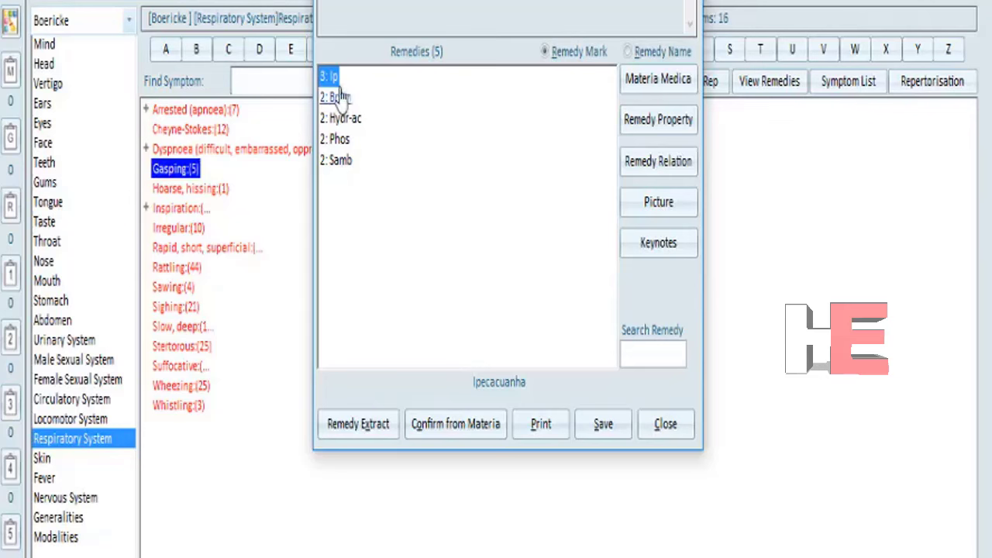
{"action": "key", "text": "Escape"}
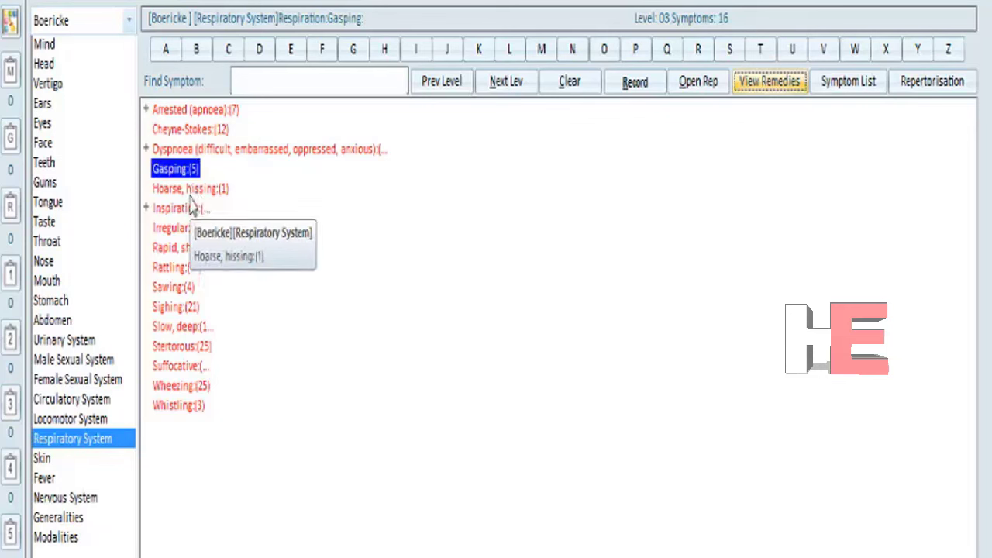
Step past "Hoarse, hissing", examine the sub-symptoms of Inspiration, and return to the Respiration symptoms.
{"action": "left_click", "coordinate": [222, 195]}
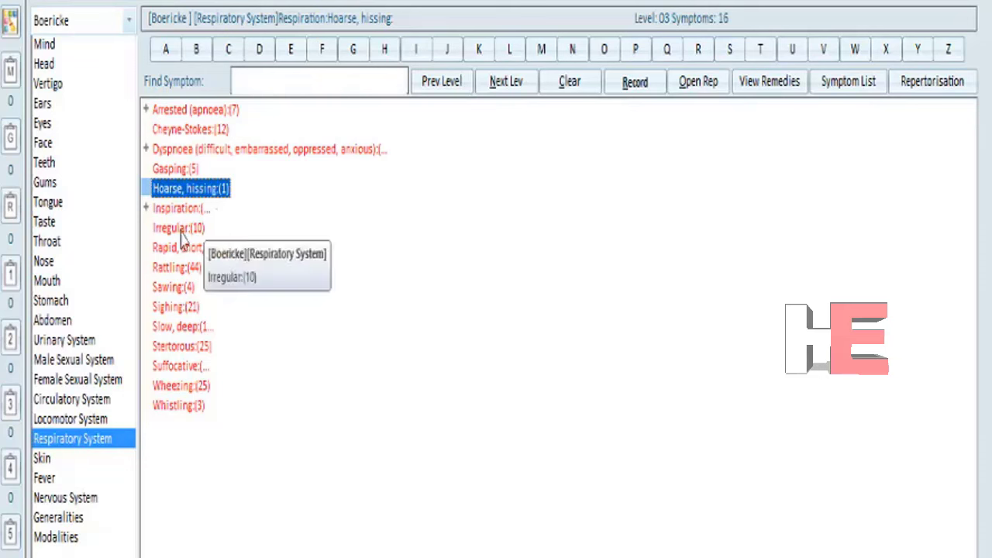
{"action": "left_click", "coordinate": [190, 209]}
{"action": "left_click", "coordinate": [522, 82]}
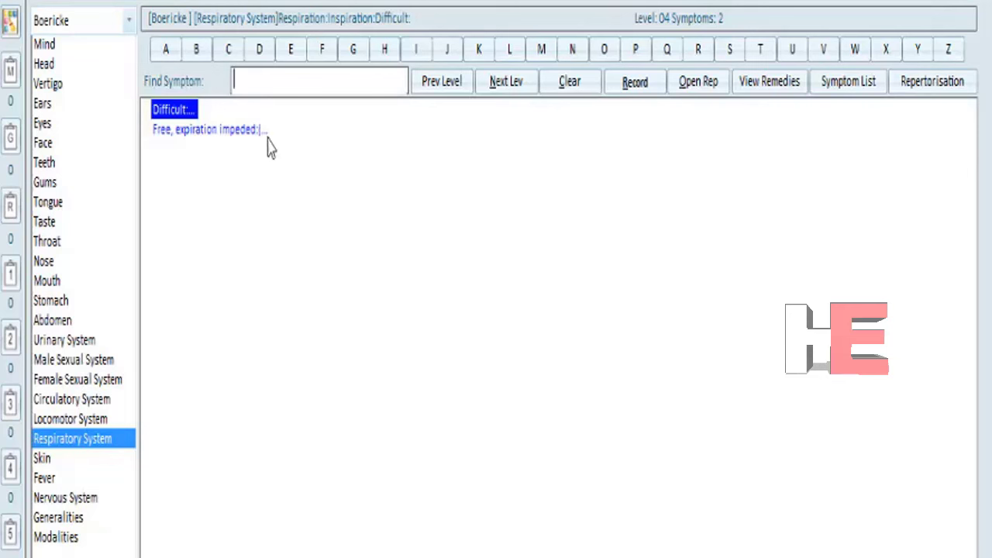
{"action": "left_click", "coordinate": [435, 92]}
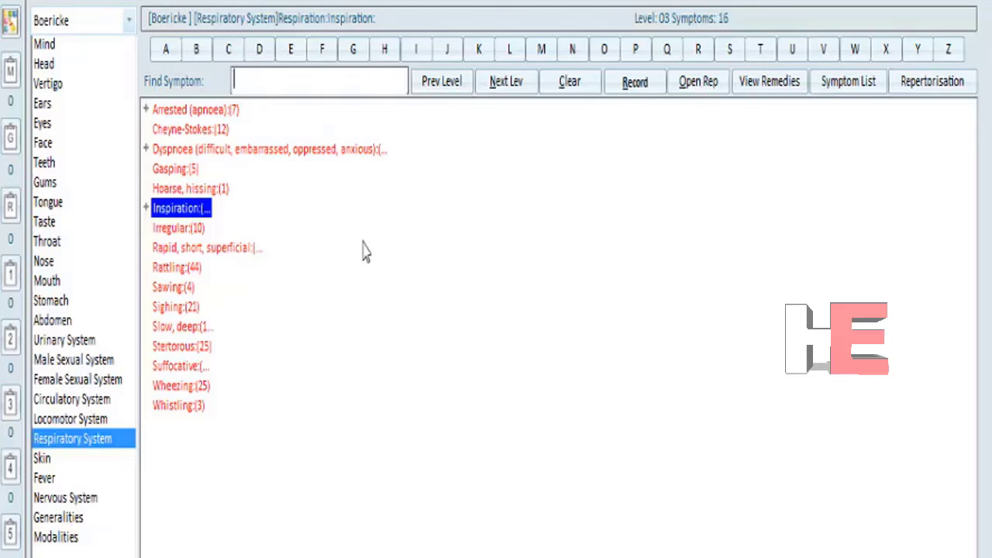
Step past Irregular and view the remedies for "Rapid, short, superficial" respiration.
{"action": "left_click", "coordinate": [172, 229]}
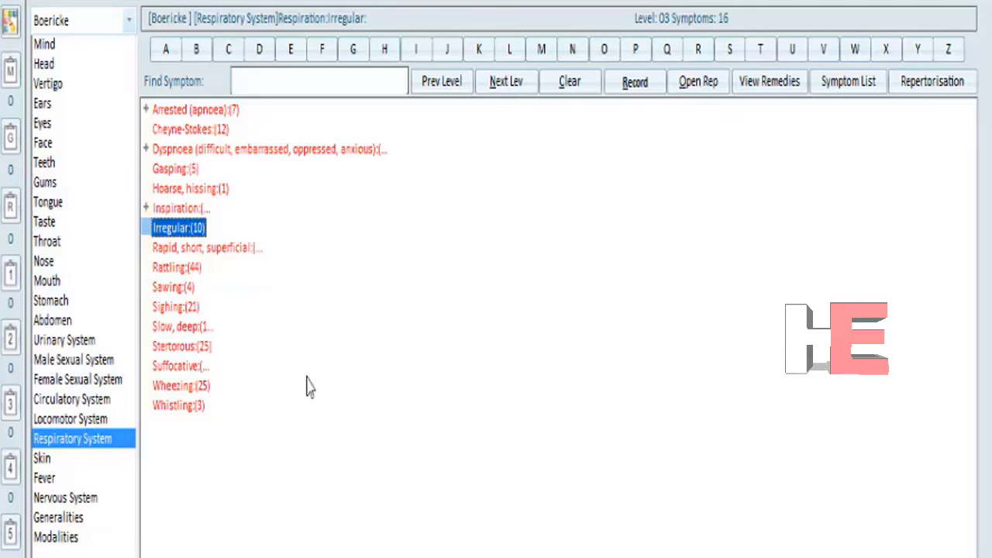
{"action": "left_click", "coordinate": [218, 249]}
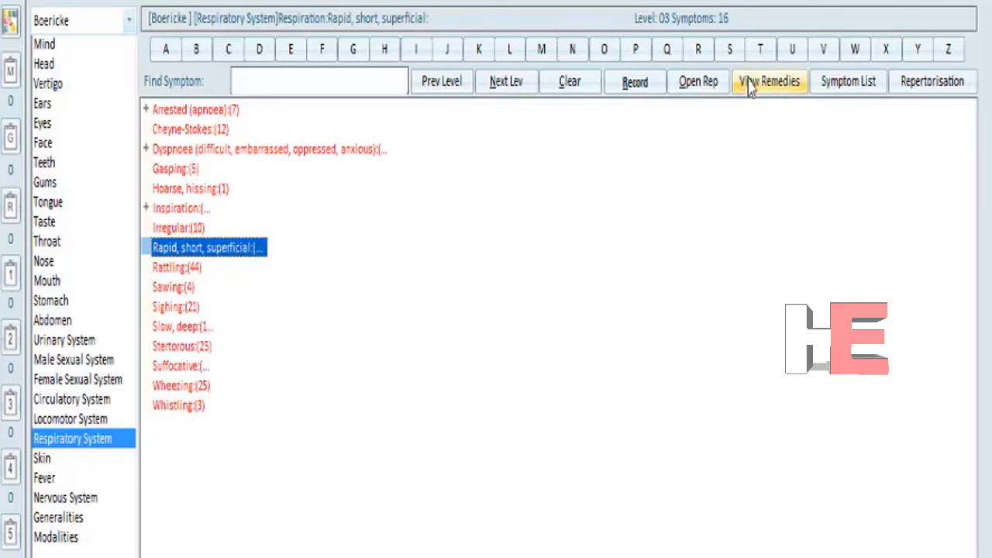
{"action": "left_click", "coordinate": [796, 85]}
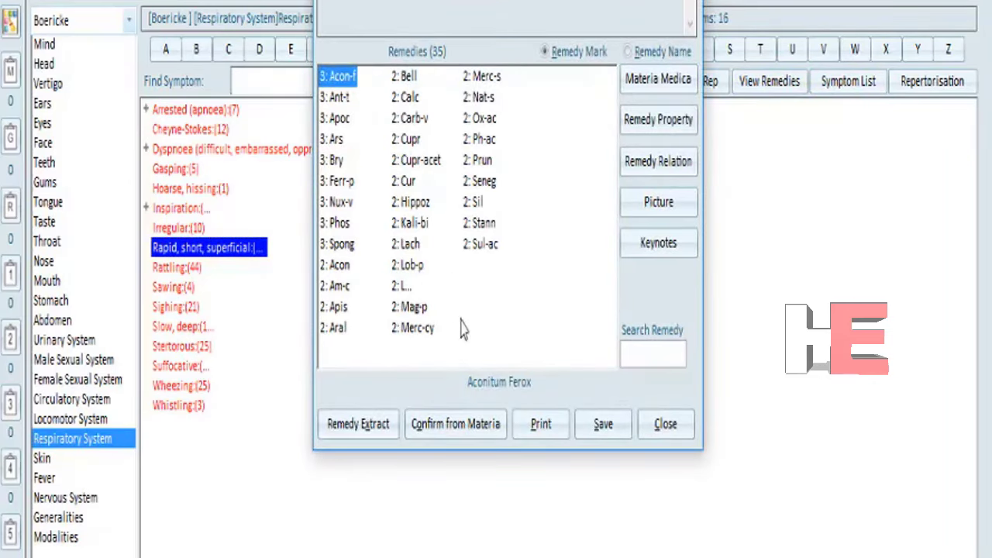
{"action": "key", "text": "Escape"}
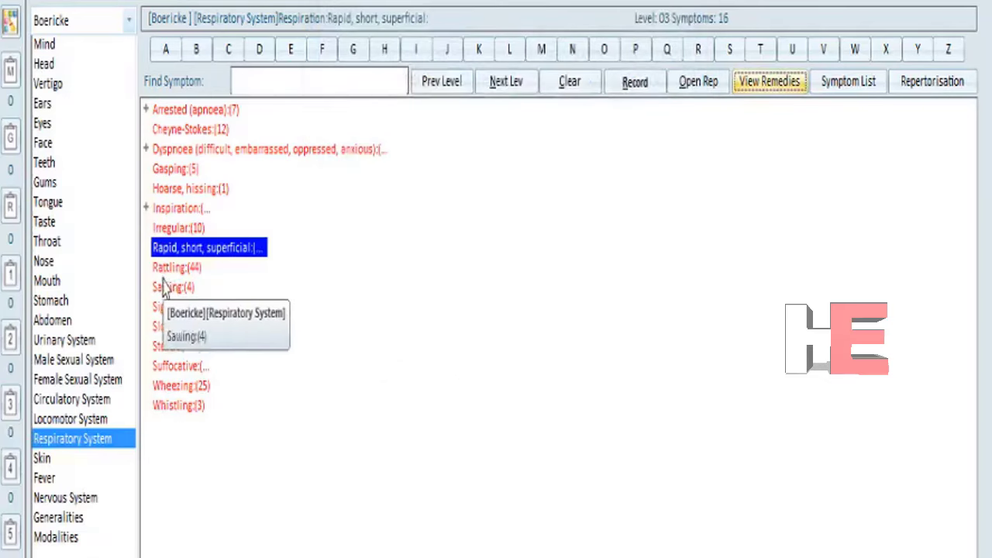
View the remedies for Rattling respiration and close the list.
{"action": "left_click", "coordinate": [172, 270]}
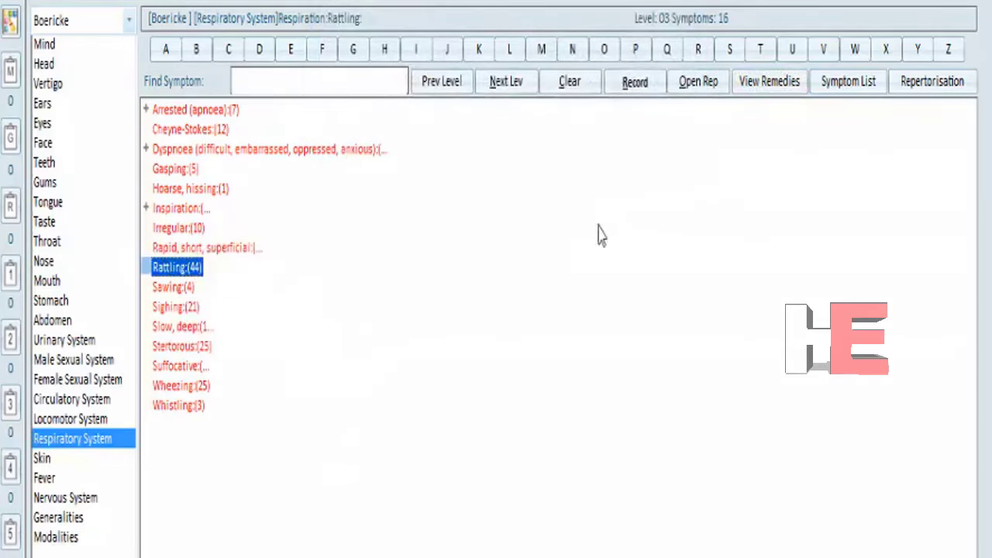
{"action": "left_click", "coordinate": [769, 82]}
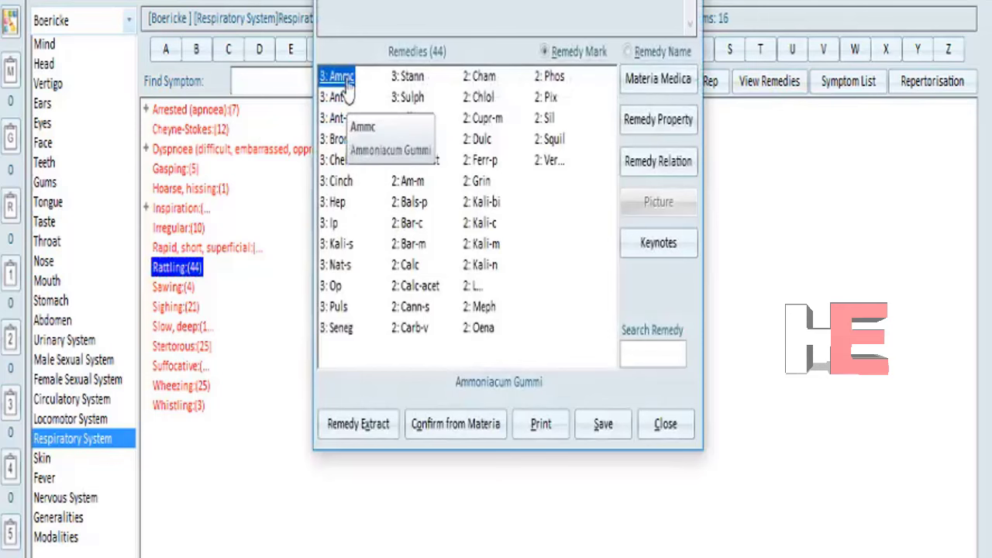
{"action": "key", "text": "Escape"}
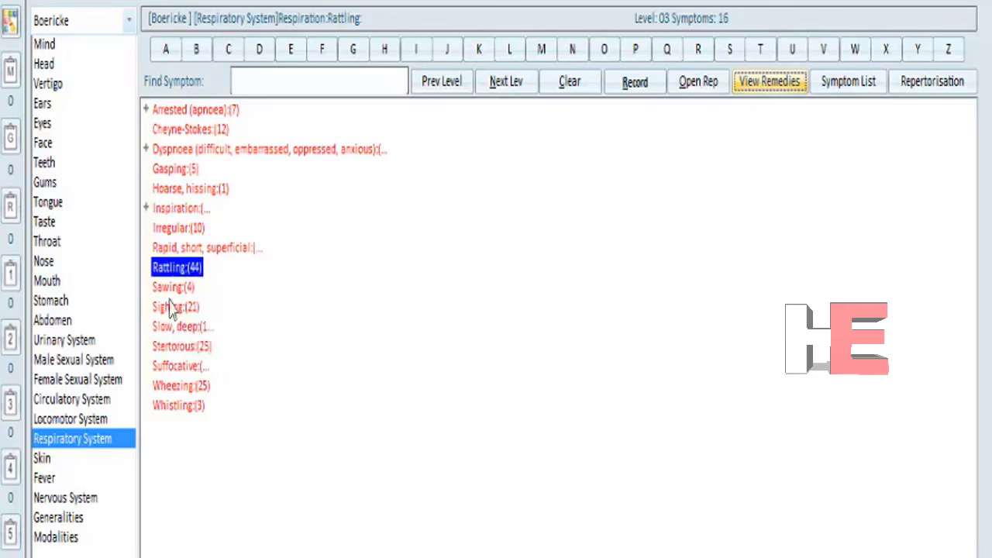
Go to Sawing respiration, view its remedies, and close the list.
{"action": "left_click", "coordinate": [177, 307]}
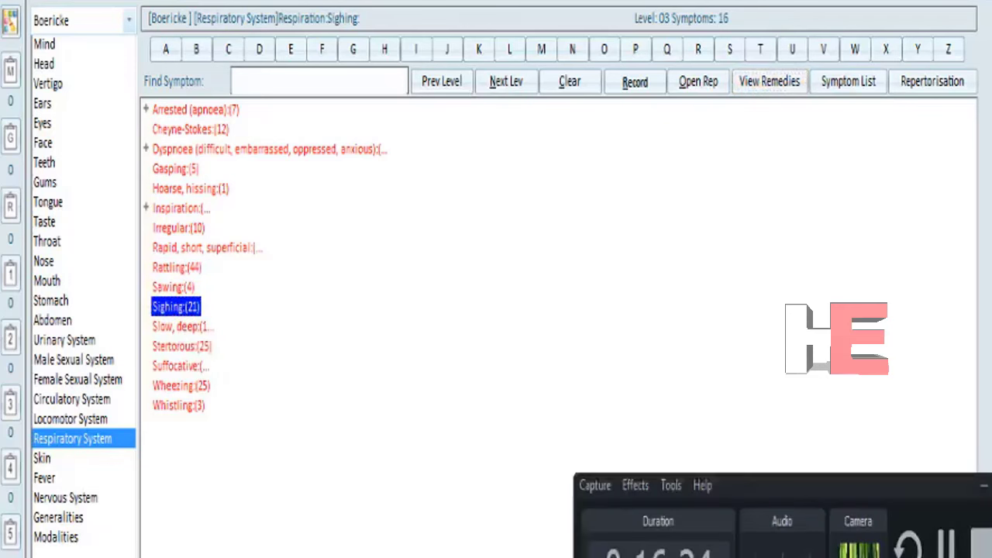
{"action": "key", "text": "Up"}
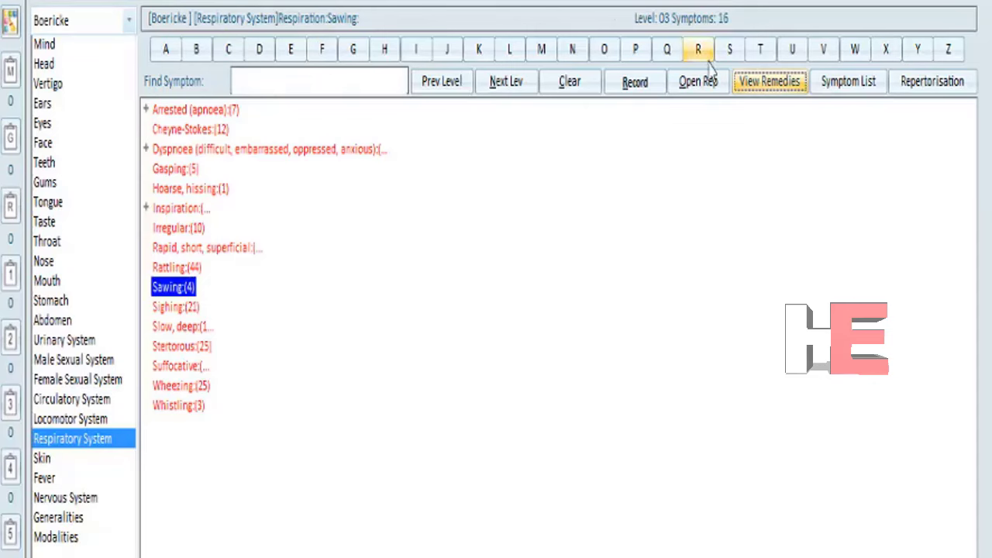
{"action": "left_click", "coordinate": [779, 85]}
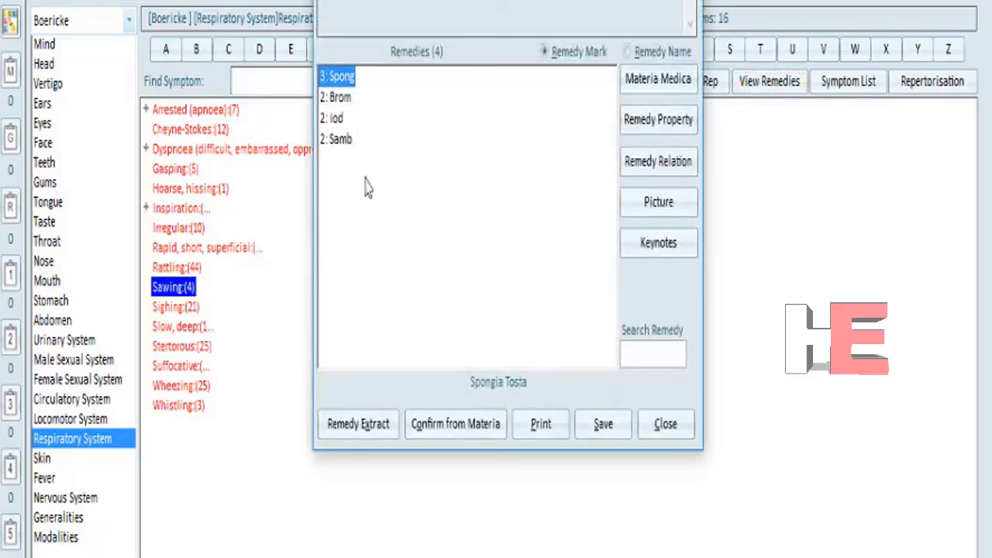
{"action": "key", "text": "Escape"}
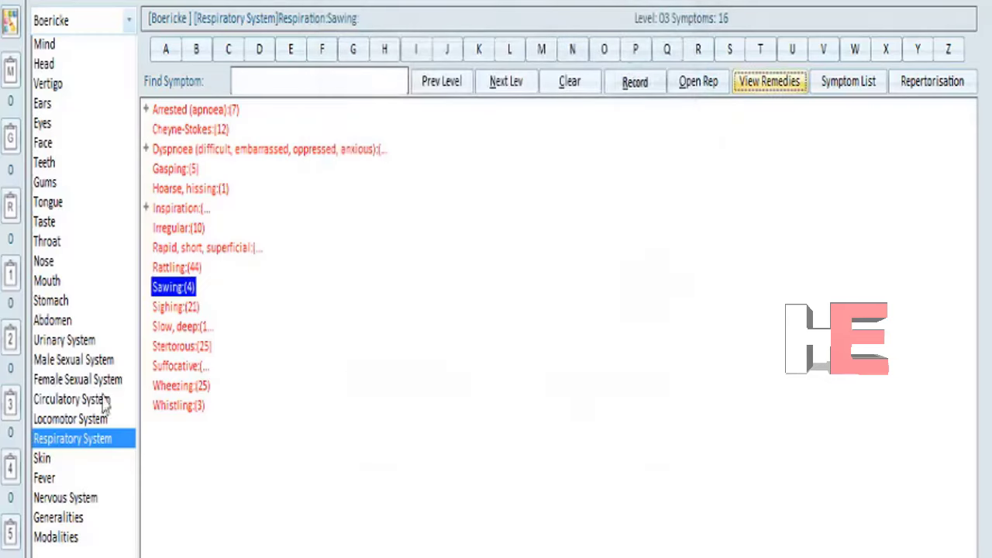
View the remedies for Sighing respiration.
{"action": "left_click", "coordinate": [175, 308]}
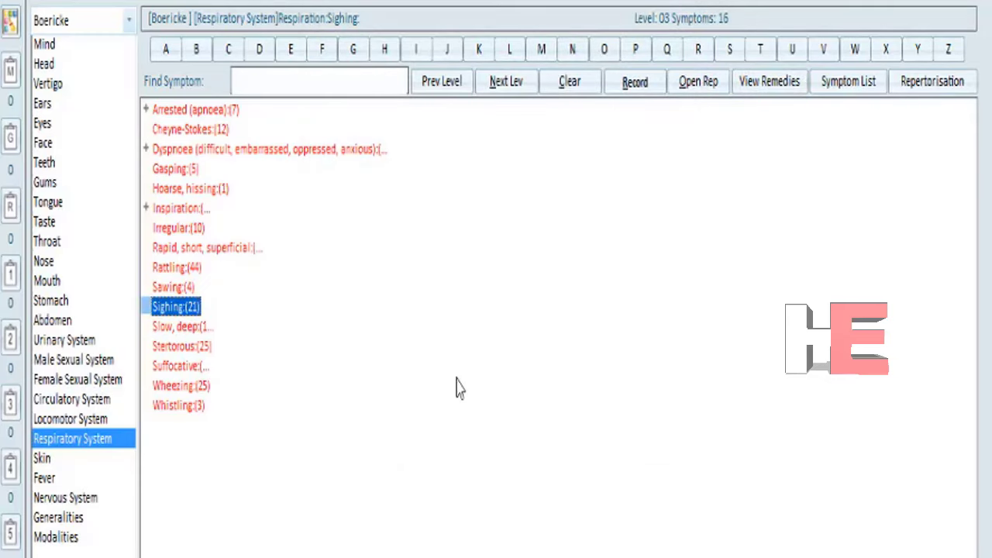
{"action": "left_click", "coordinate": [751, 84]}
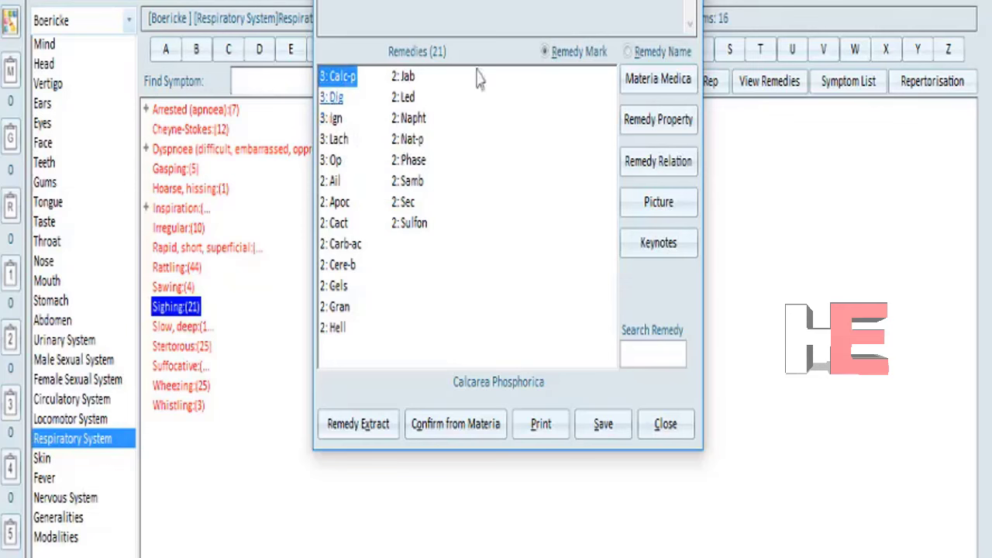
{"action": "left_click", "coordinate": [769, 80]}
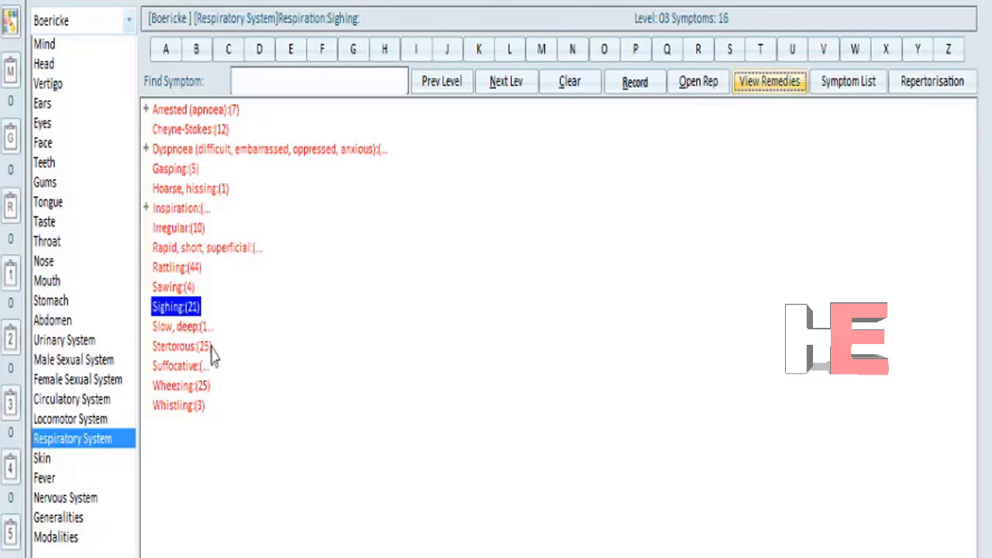
View the remedies for "Slow, deep" respiration and select Hydr-ac in the list.
{"action": "left_click", "coordinate": [177, 328]}
{"action": "left_click", "coordinate": [764, 81]}
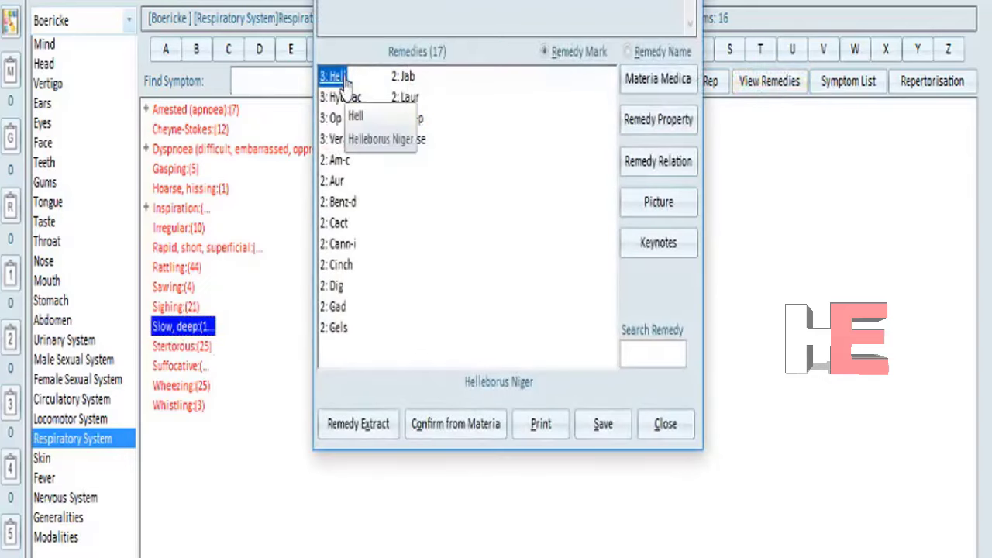
{"action": "left_click", "coordinate": [343, 98]}
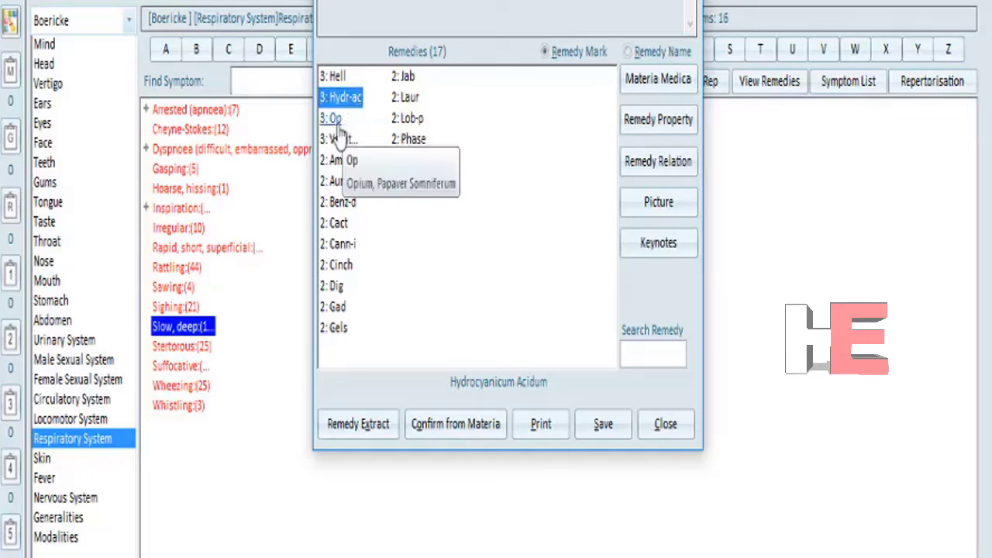
Select Op, Verat-v, Am-c and Aur in turn in the "Slow, deep" respiration remedies and close the list.
{"action": "left_click", "coordinate": [341, 118]}
{"action": "left_click", "coordinate": [340, 139]}
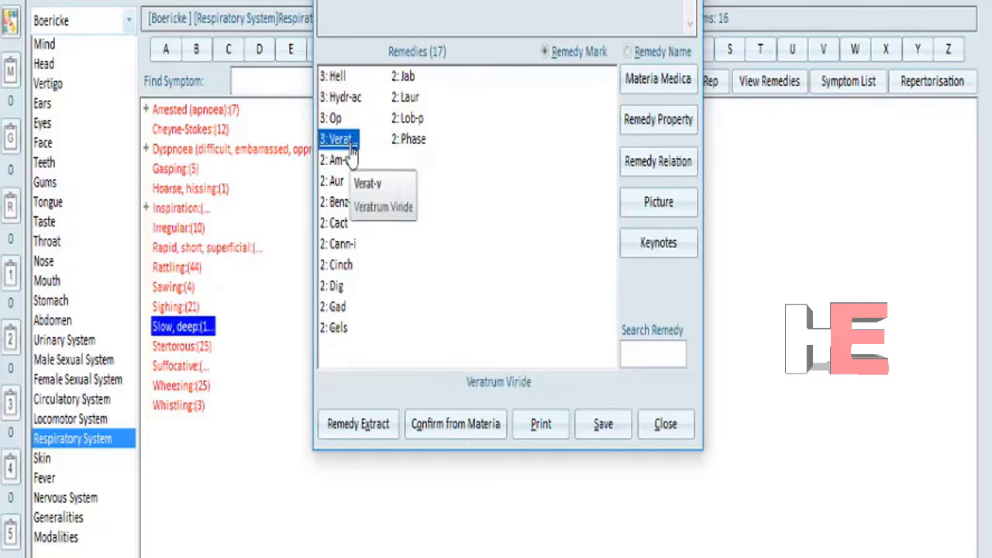
{"action": "left_click", "coordinate": [341, 163]}
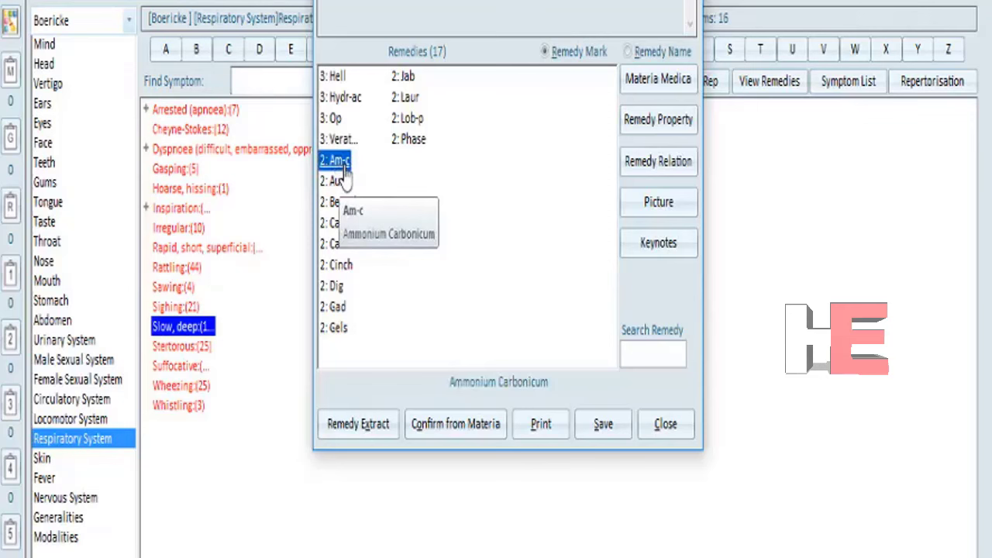
{"action": "left_click", "coordinate": [344, 186]}
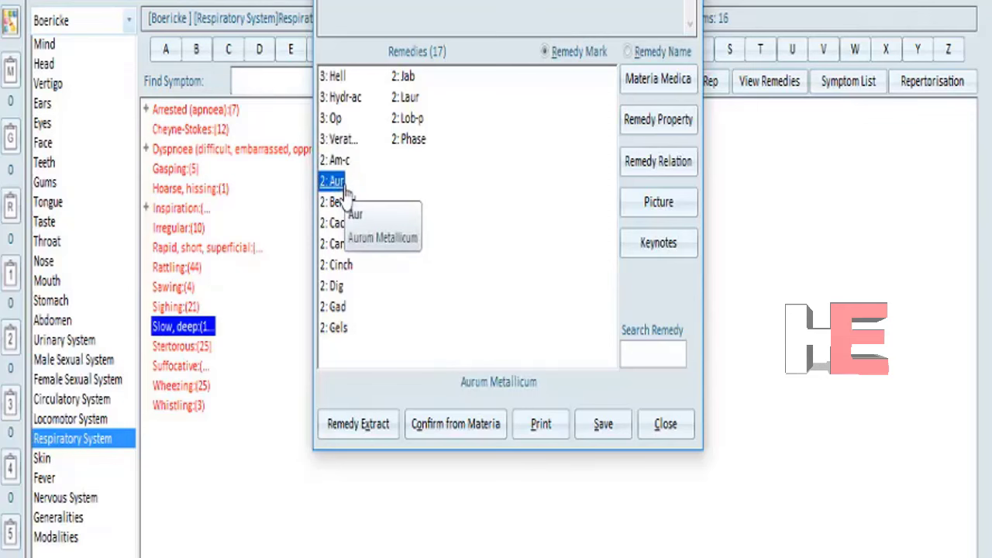
{"action": "key", "text": "Escape"}
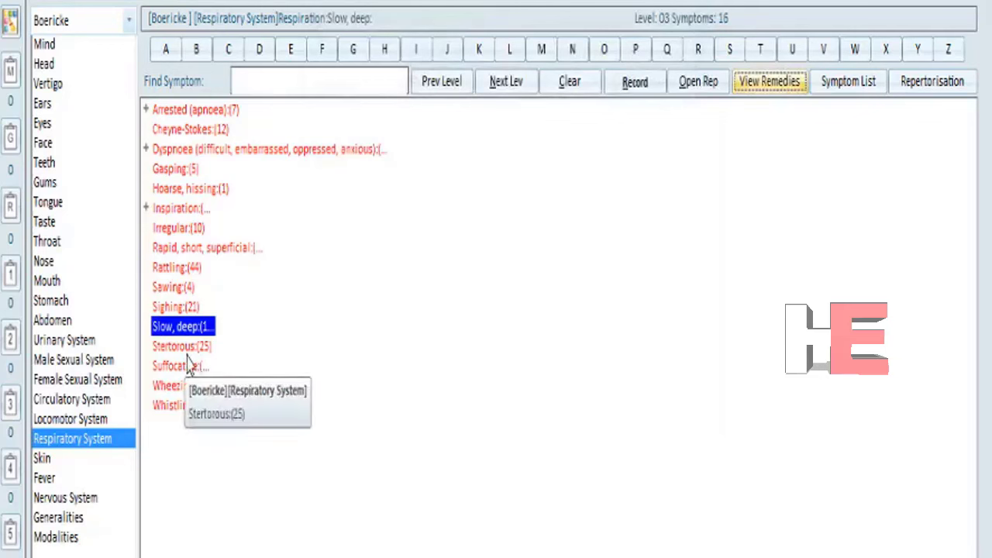
Go to Stertorous respiration, and view the remedies for Suffocative respiration before closing the list.
{"action": "left_click", "coordinate": [183, 347]}
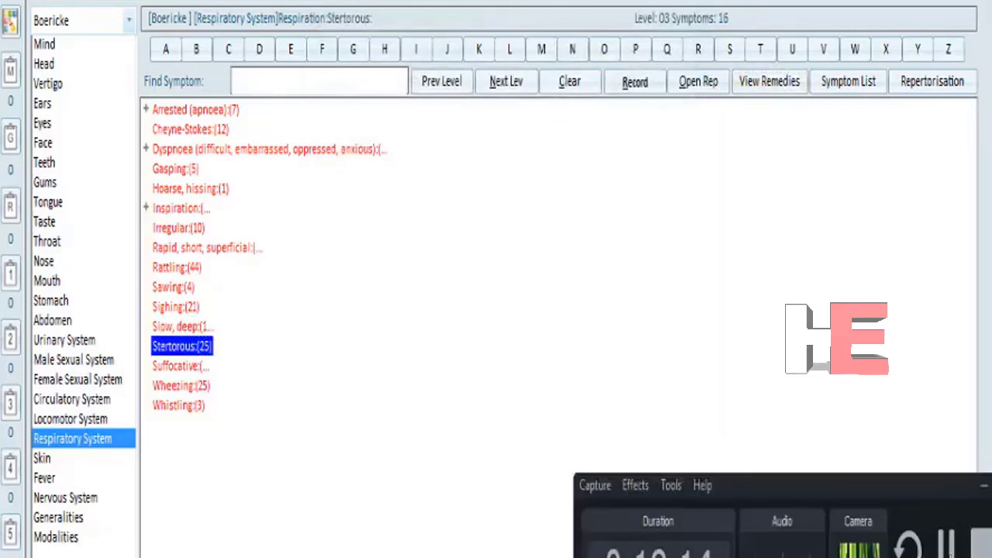
{"action": "key", "text": "Tab"}
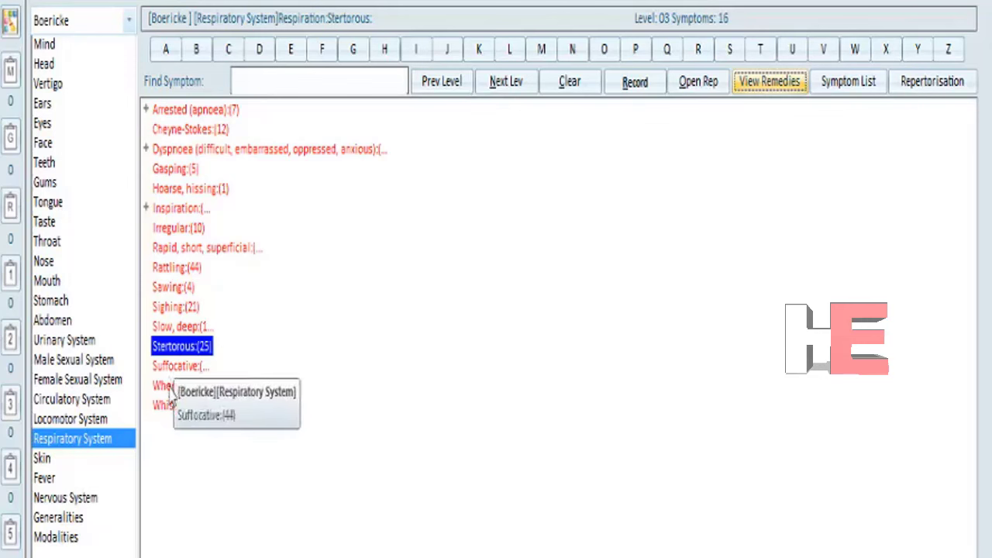
{"action": "left_click", "coordinate": [194, 432]}
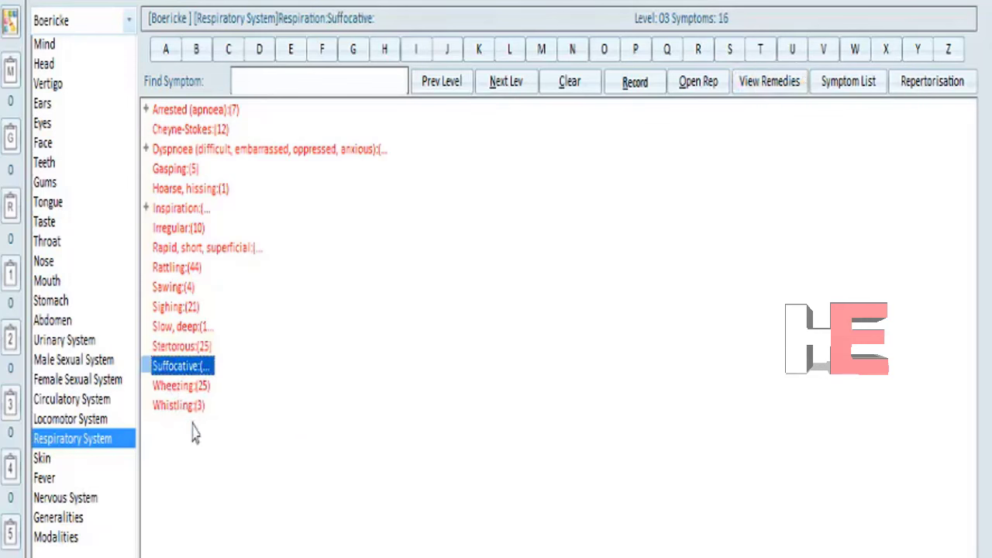
{"action": "left_click", "coordinate": [758, 84]}
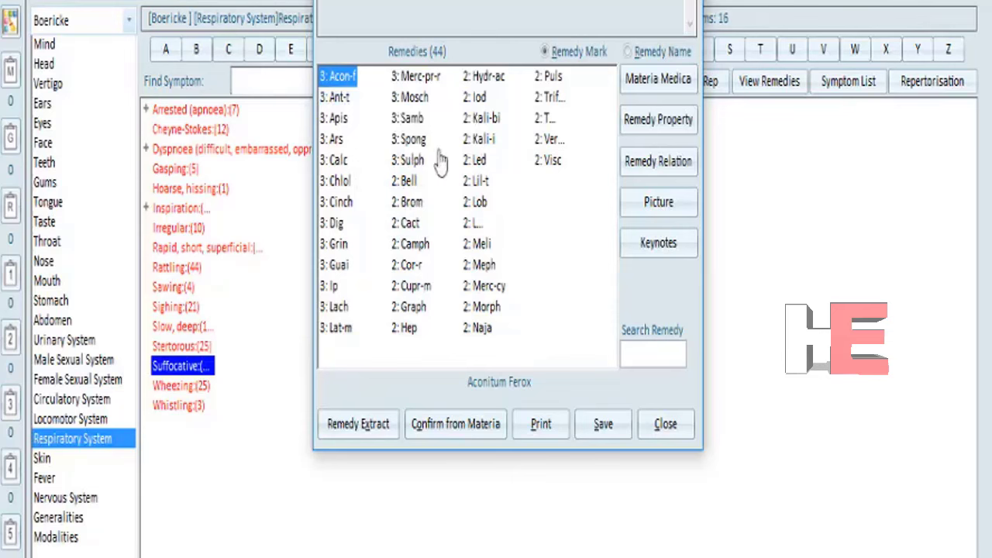
{"action": "key", "text": "Escape"}
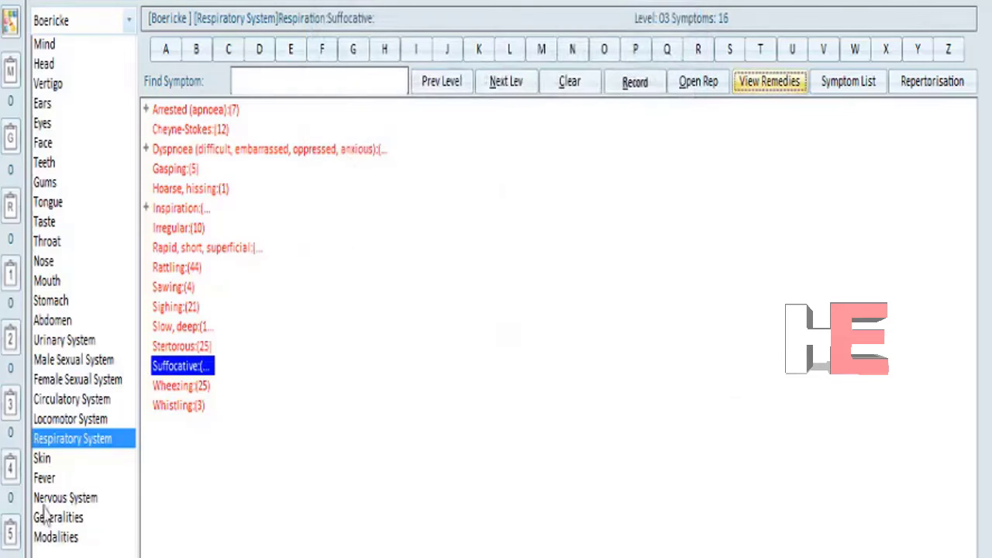
Go through Wheezing to Whistling respiration, view the Whistling remedies, and return to the parent level of Respiratory System symptoms.
{"action": "left_click", "coordinate": [164, 390]}
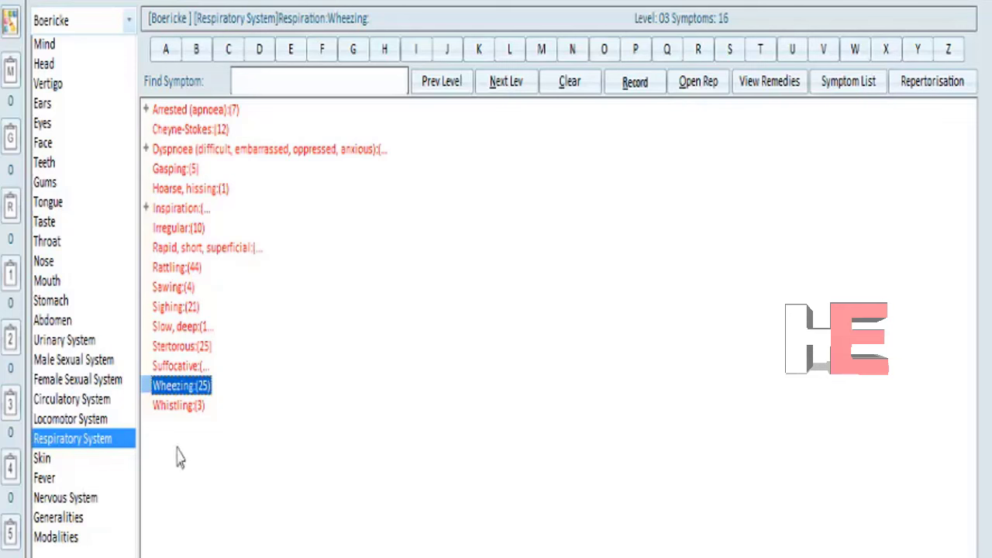
{"action": "left_click", "coordinate": [178, 411]}
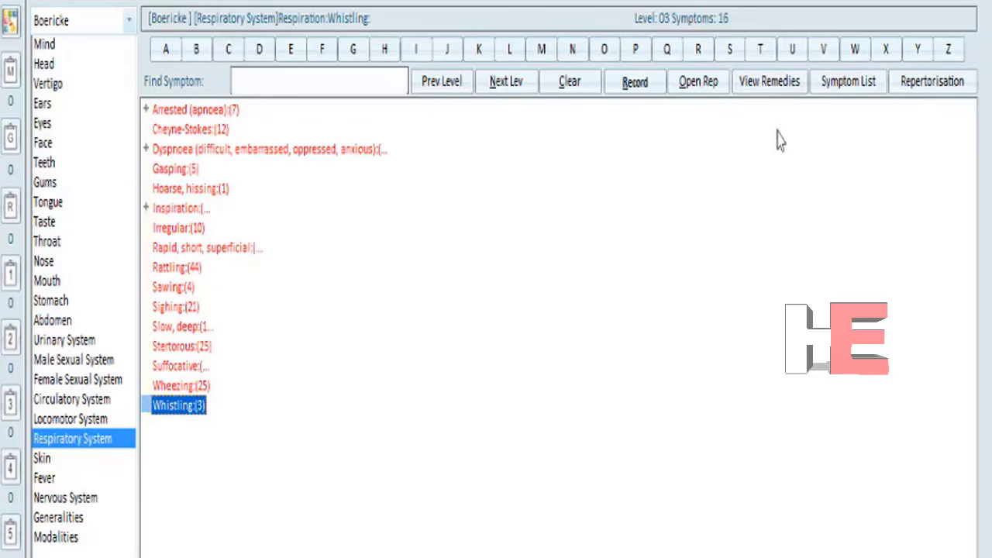
{"action": "left_click", "coordinate": [772, 87]}
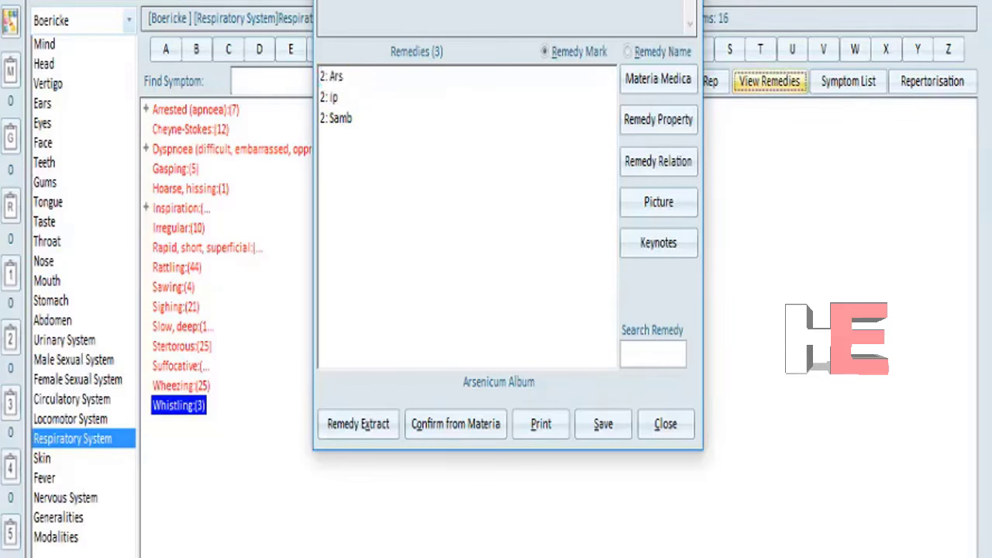
{"action": "key", "text": "Escape"}
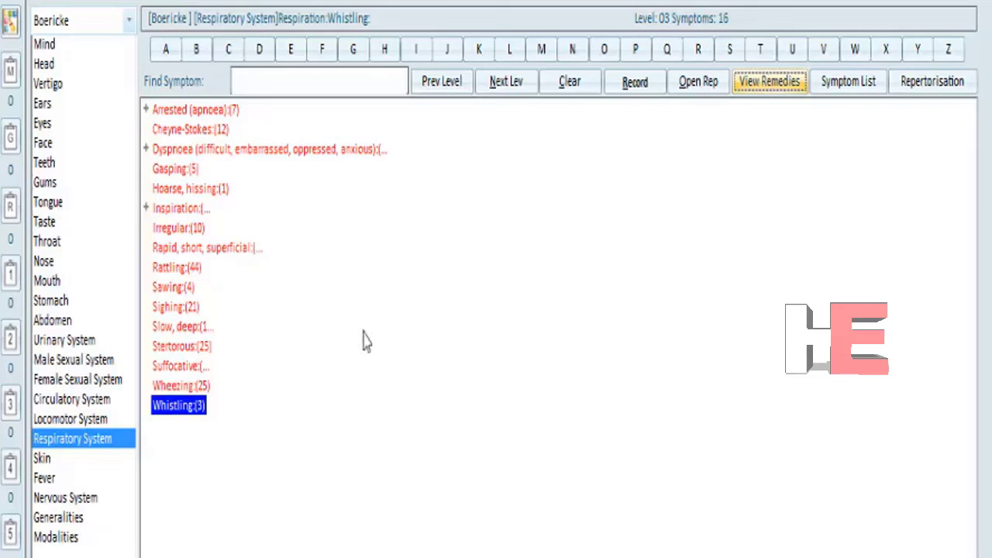
{"action": "left_click", "coordinate": [438, 103]}
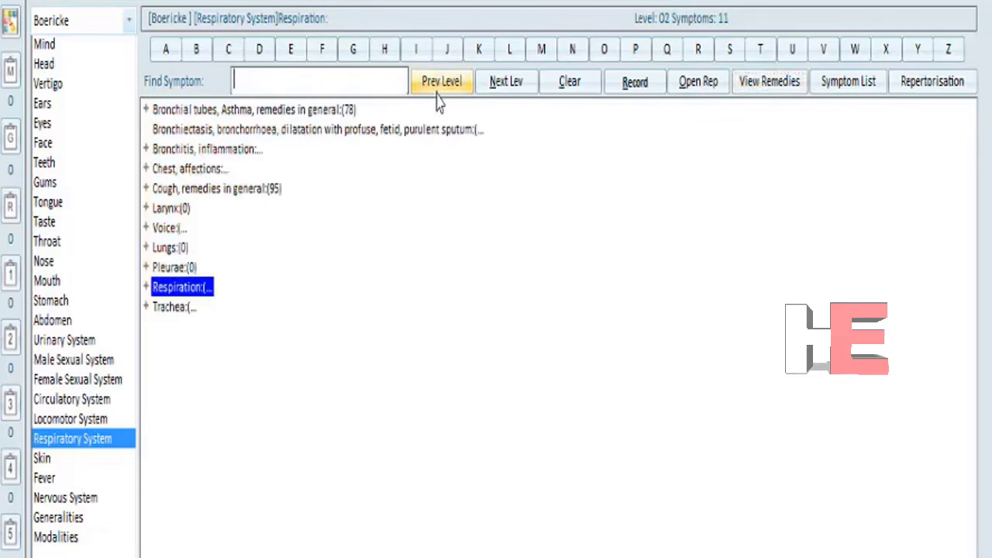